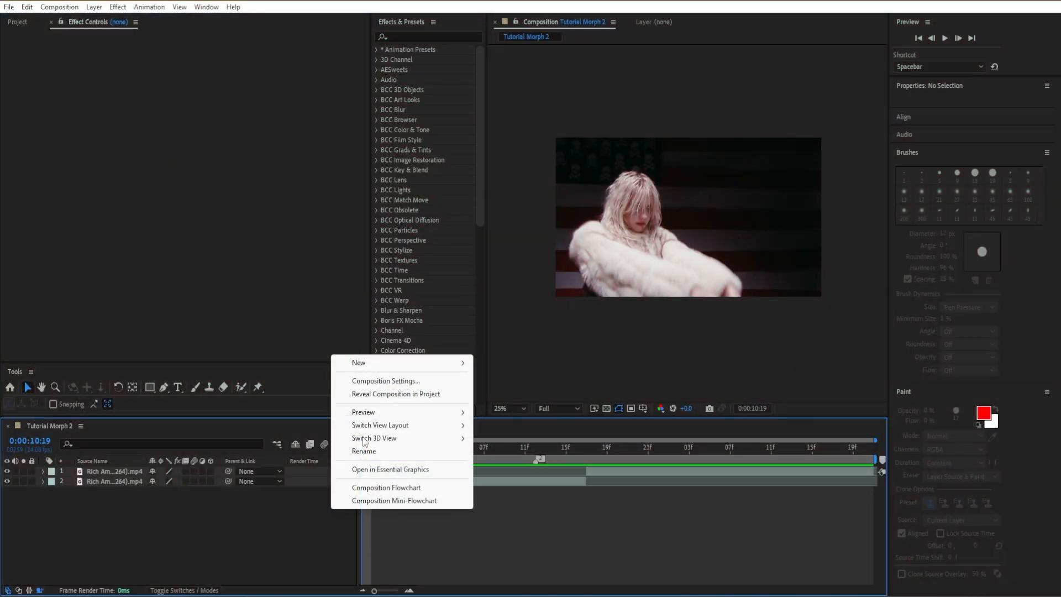
- Add an adjustment layer above the two clips and trim its start to 0:00:11:12
mouse_move(409, 362)
left_click(525, 461)
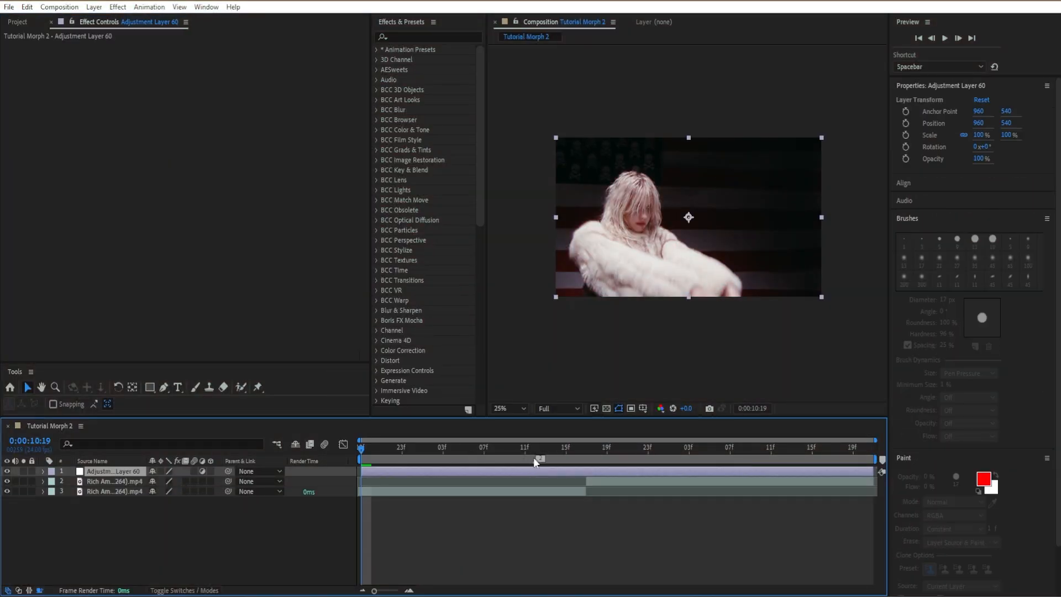
mouse_move(518, 450)
left_mouse_down()
mouse_move(564, 451)
mouse_move(535, 459)
left_mouse_up()
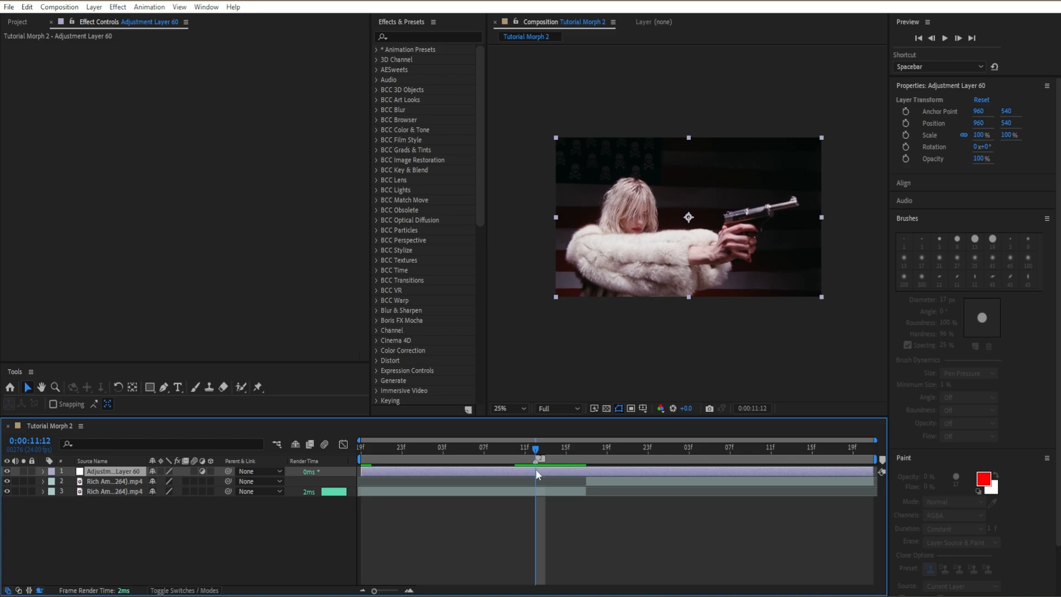
key("ctrl+shift+d")
left_click(528, 478)
key("Delete")
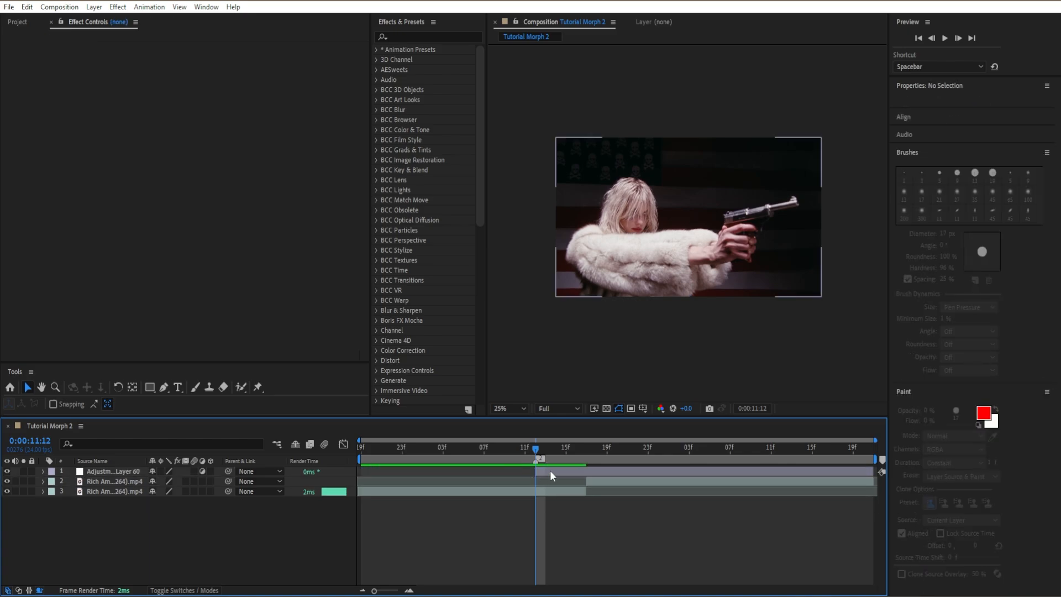
- Create a white solid layer, using the color FFFFFF
right_click(348, 541)
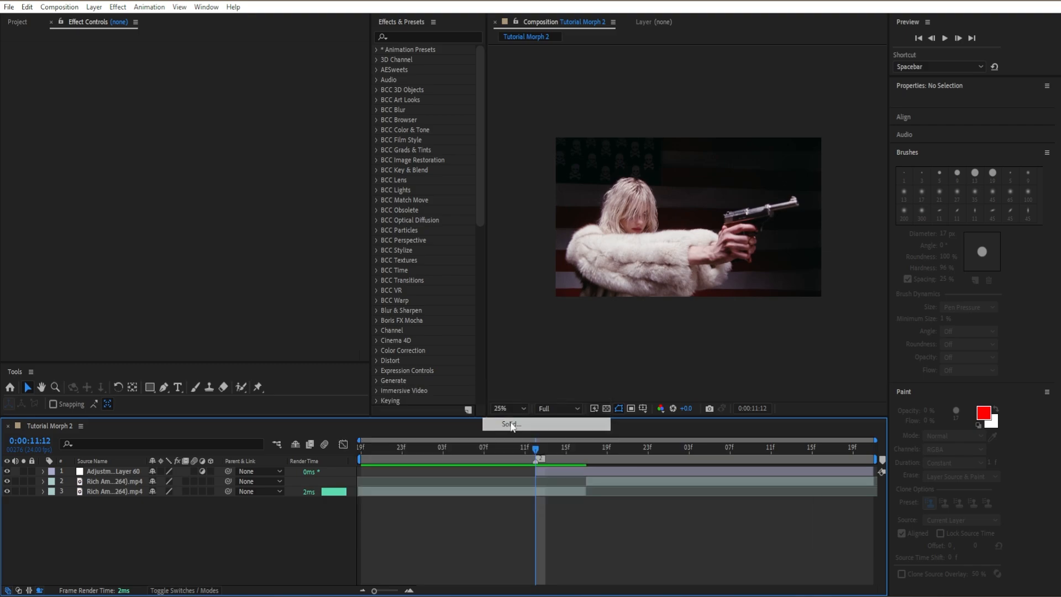
left_click(511, 424)
left_click(525, 375)
left_click_drag(229, 290, 2, 142)
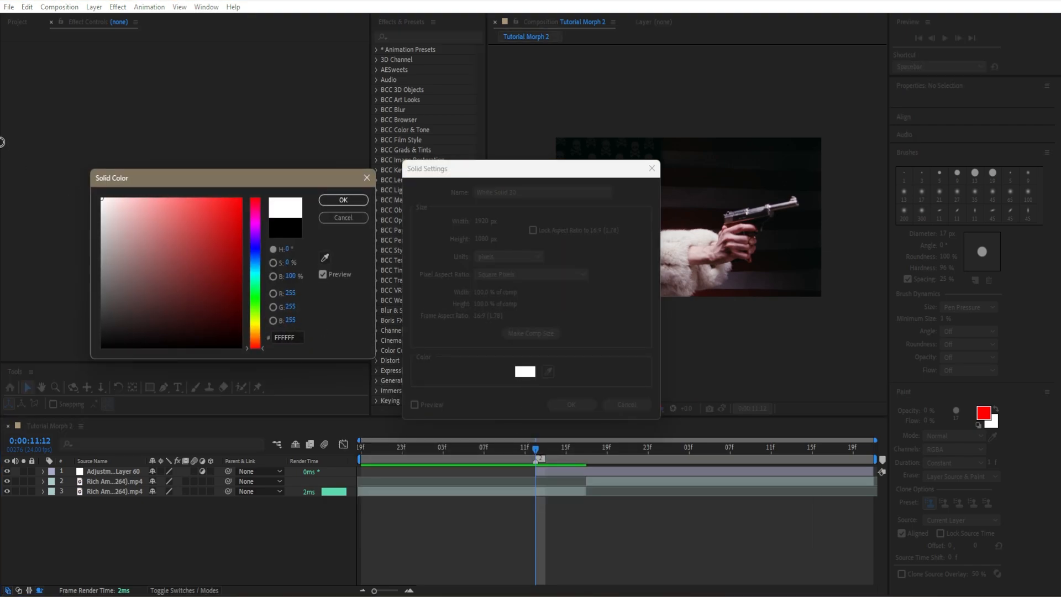
left_click(354, 200)
left_click(567, 404)
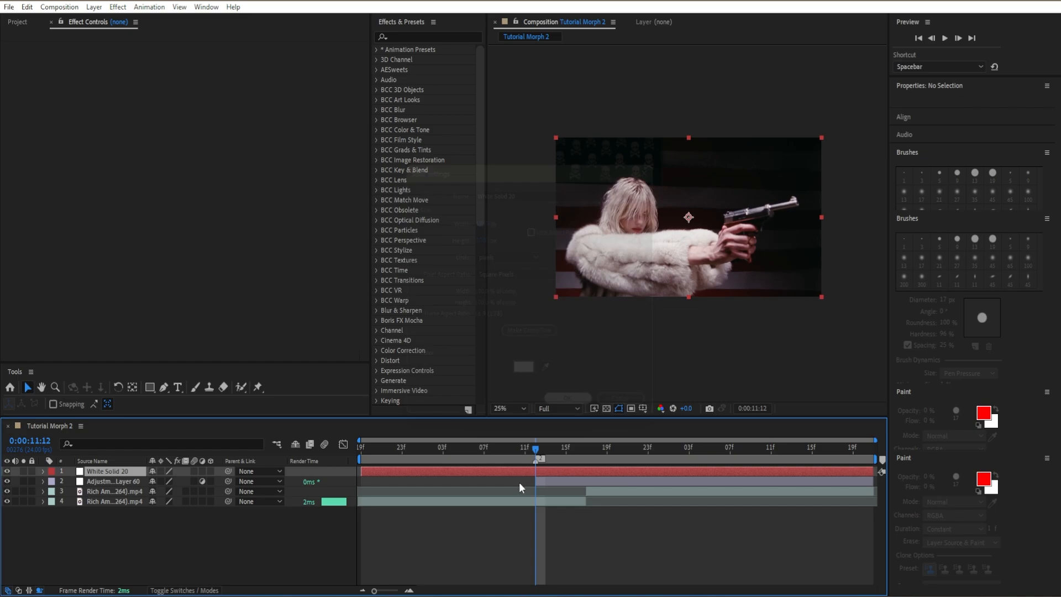
- Split the white solid one frame before the adjustment layer begins and delete its earlier part
mouse_move(533, 454)
left_mouse_down()
mouse_move(525, 464)
mouse_move(550, 457)
left_mouse_up()
key("ctrl+shift+d")
left_click(521, 483)
key("Delete")
key("=")
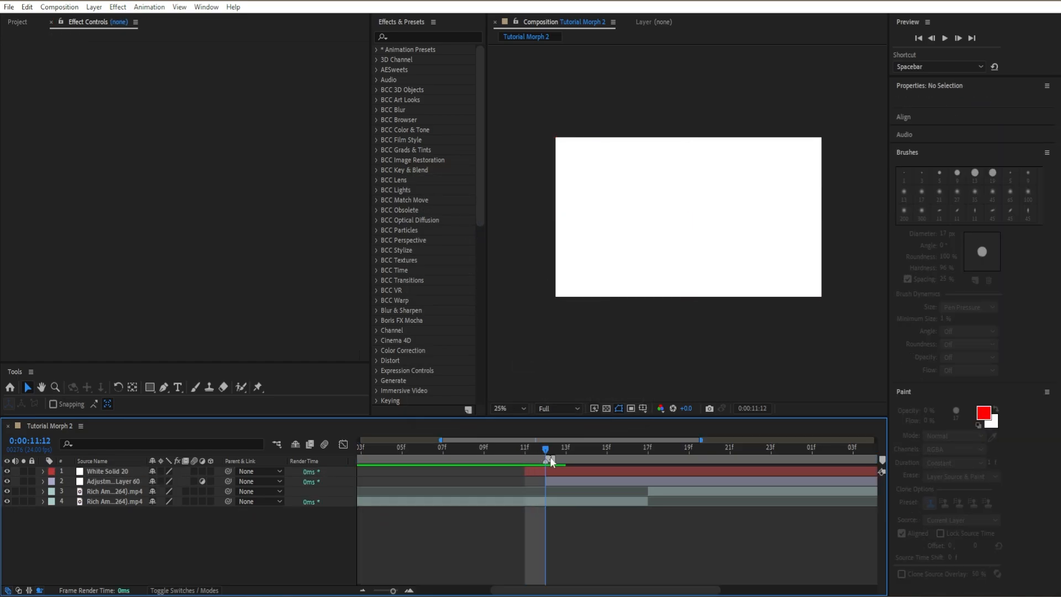
- Cut the white solid at 0:00:11:12, delete the part after it to leave a one-frame flash, and preview it
left_click(559, 471)
key("ctrl+shift+d")
key("ctrl+shift+s")
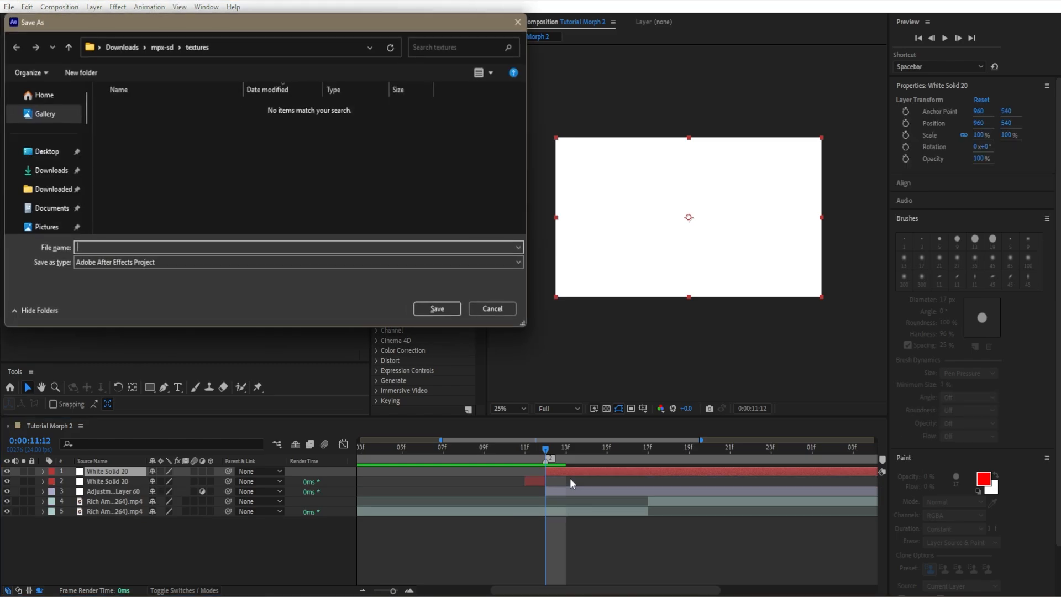
left_click(479, 309)
key("Delete")
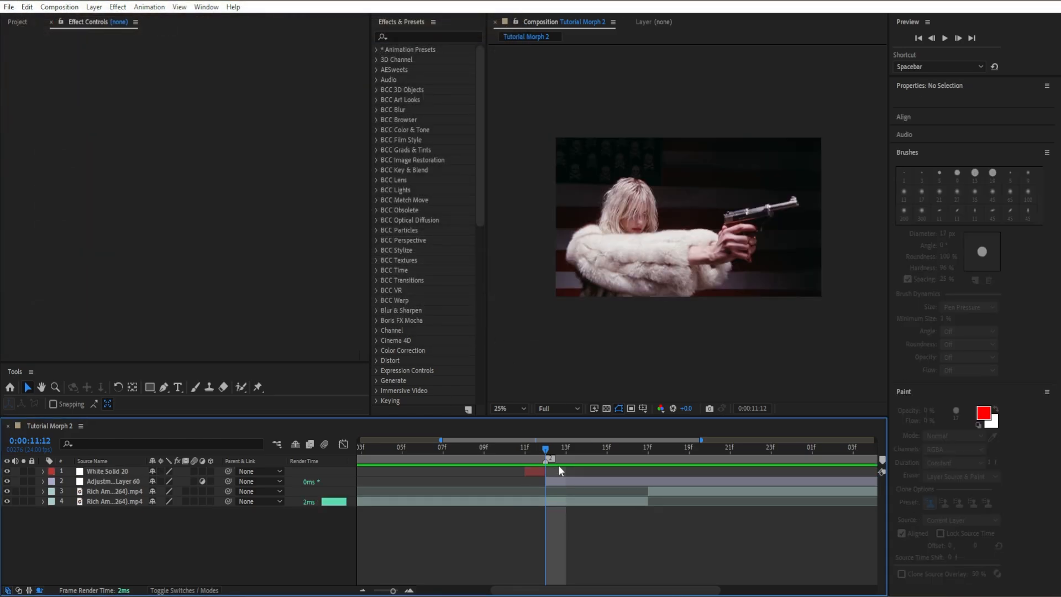
key("space")
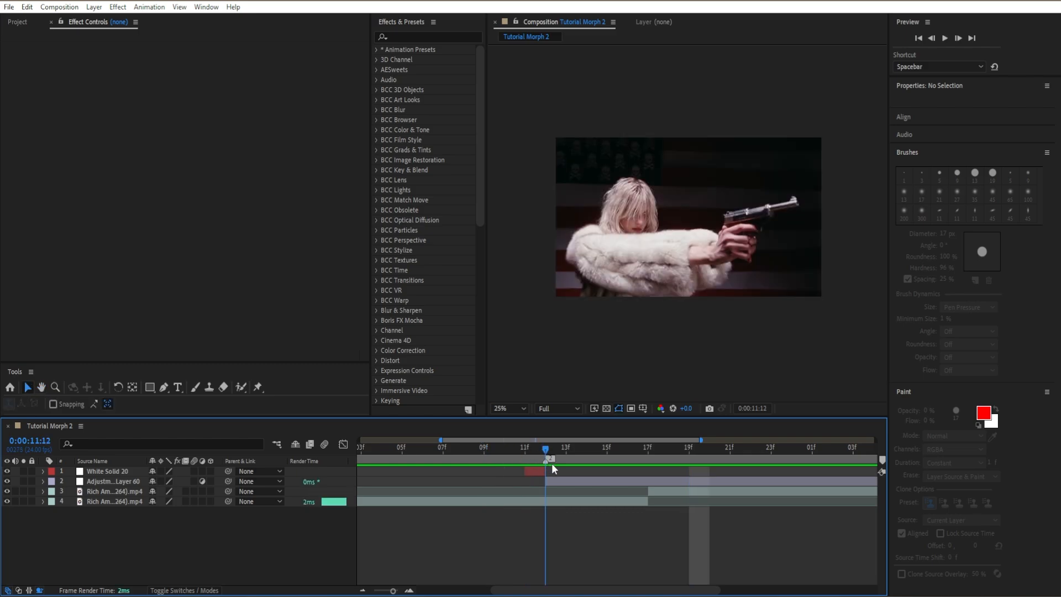
key("space")
- At 0:00:11:16, find the Displacer Pro effect and apply it to the adjustment layer
mouse_move(609, 477)
left_mouse_down()
mouse_move(580, 481)
mouse_move(662, 483)
mouse_move(628, 481)
left_mouse_up()
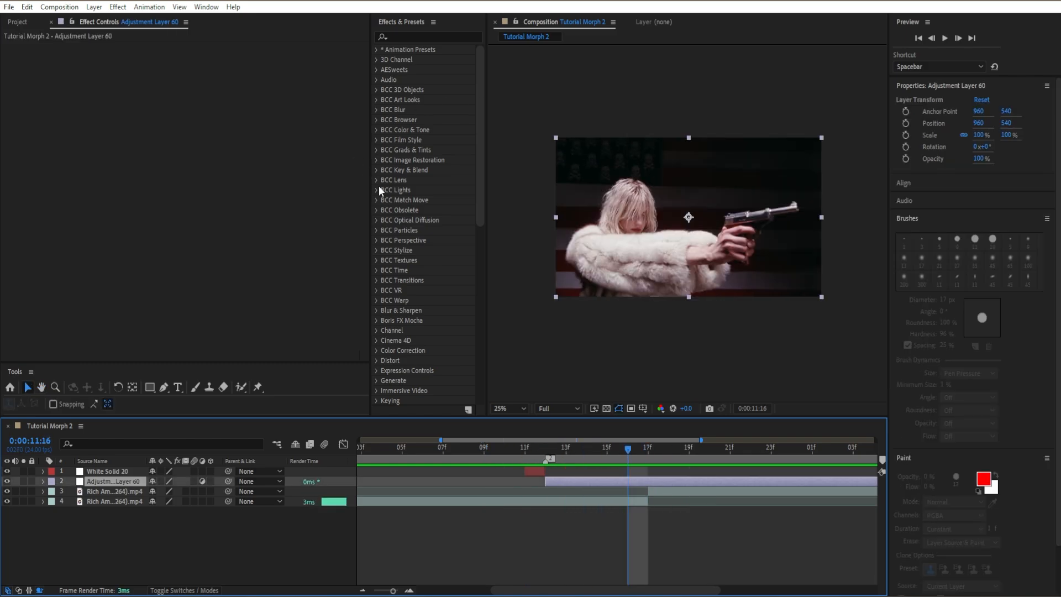
left_click(421, 37)
type("displc")
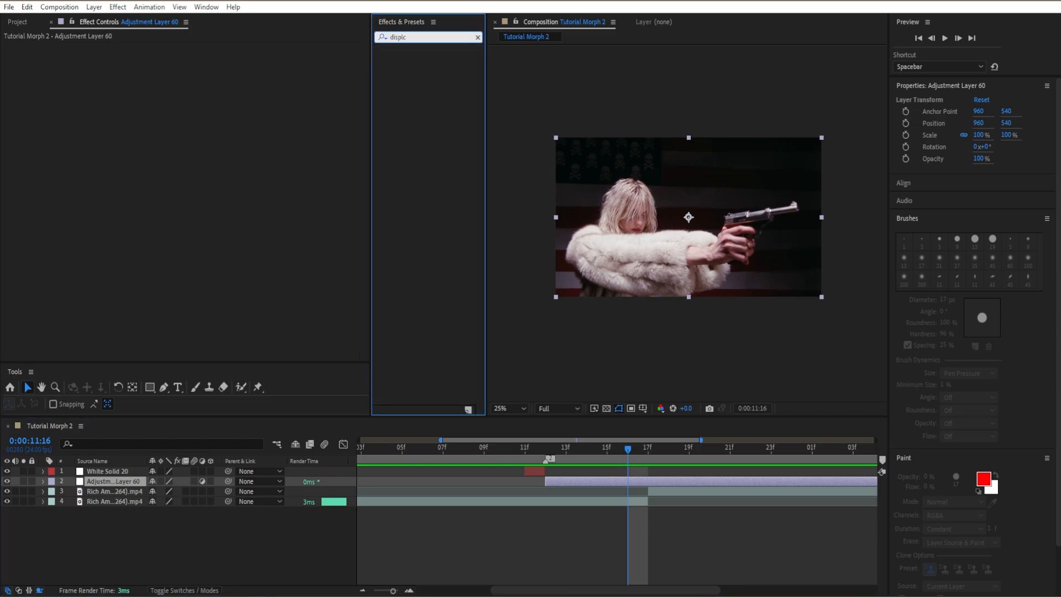
key("BackSpace")
type("ac")
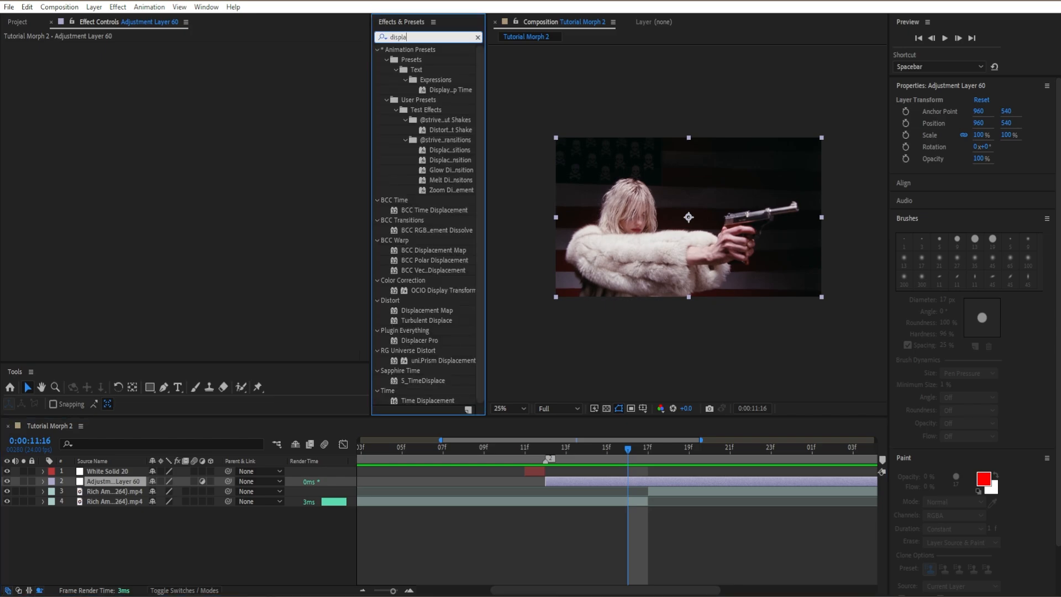
left_click_drag(420, 280, 665, 483)
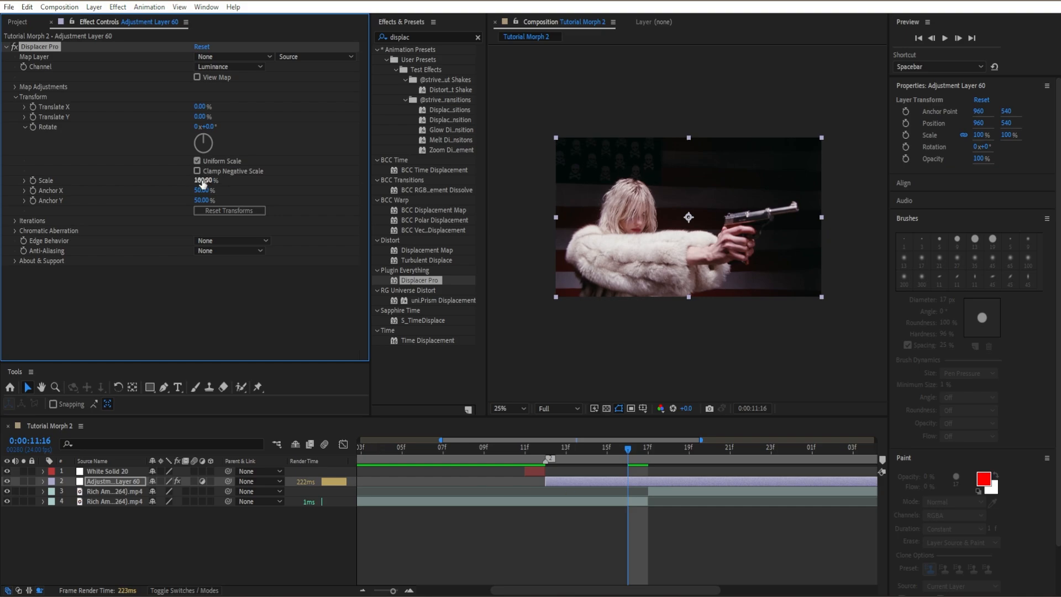
- In Displacer Pro, set Scale to 83%, Translate Y to 10% and Edge Behavior to Edge Repeat
left_click_drag(202, 182, 200, 190)
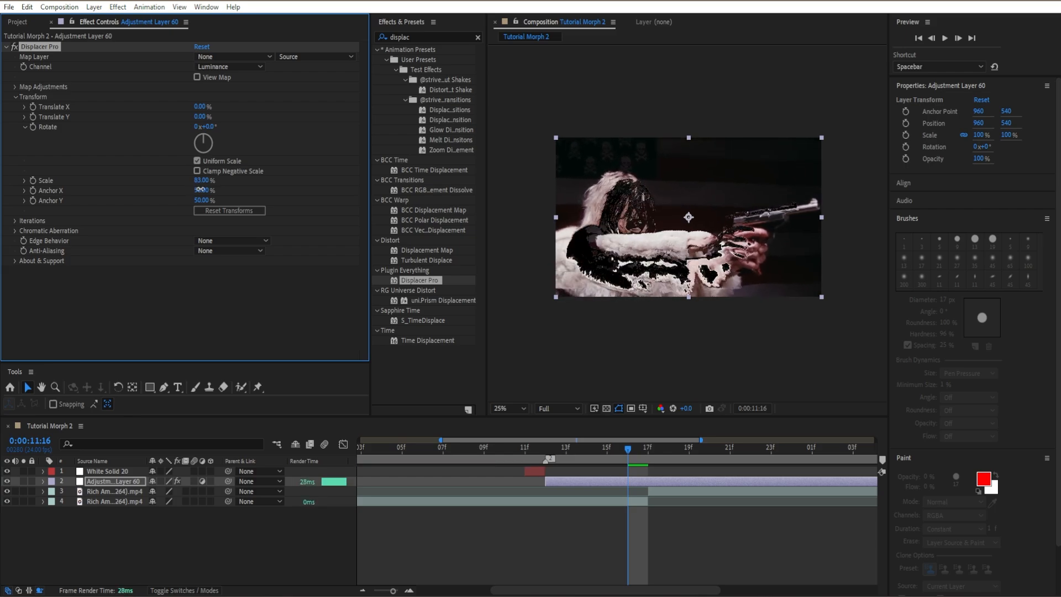
left_click_drag(201, 117, 205, 121)
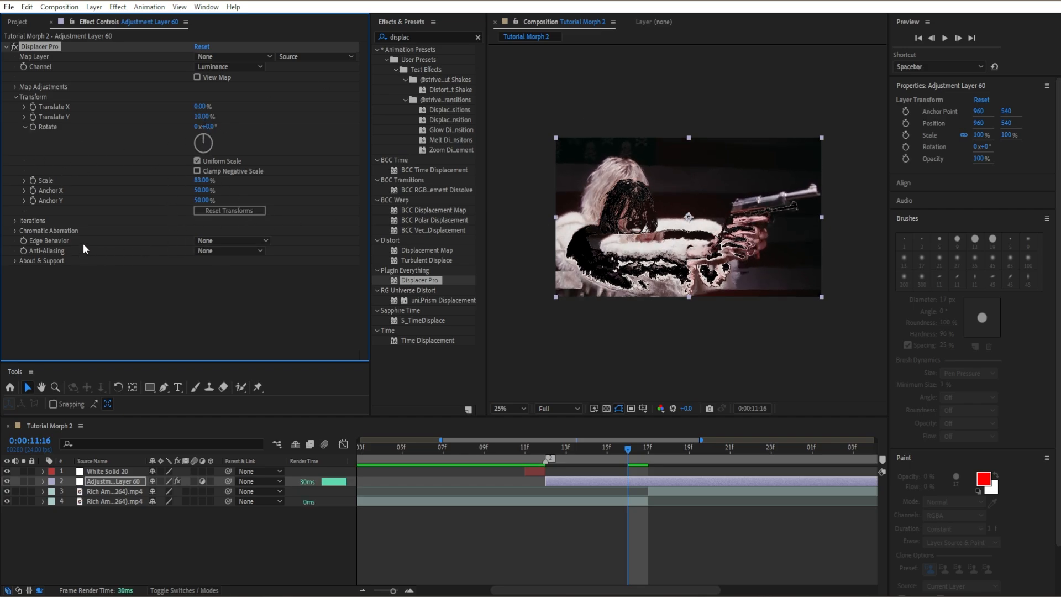
left_click(232, 241)
left_click(238, 284)
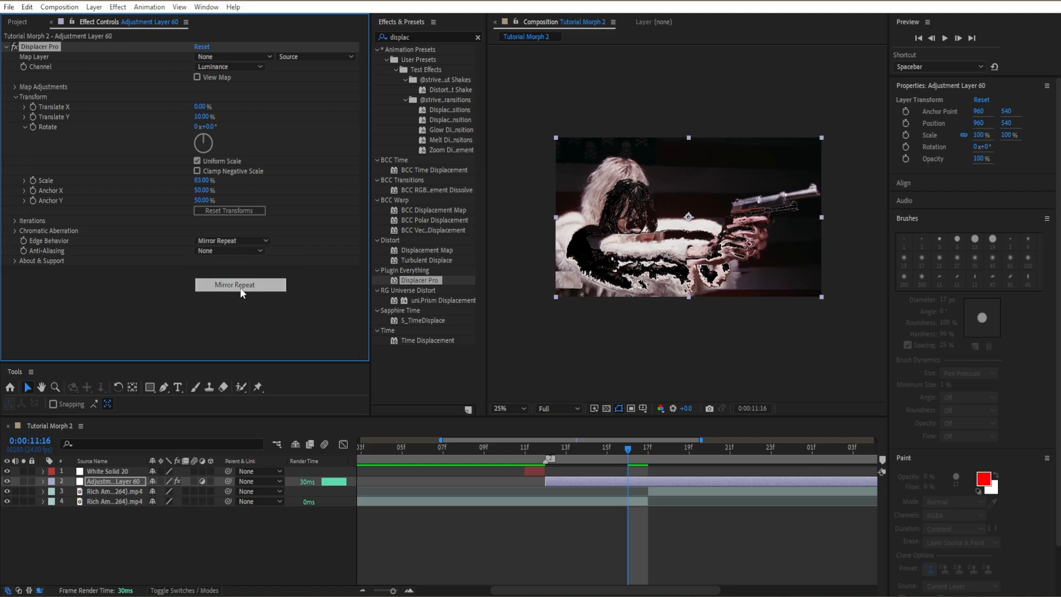
left_click(231, 241)
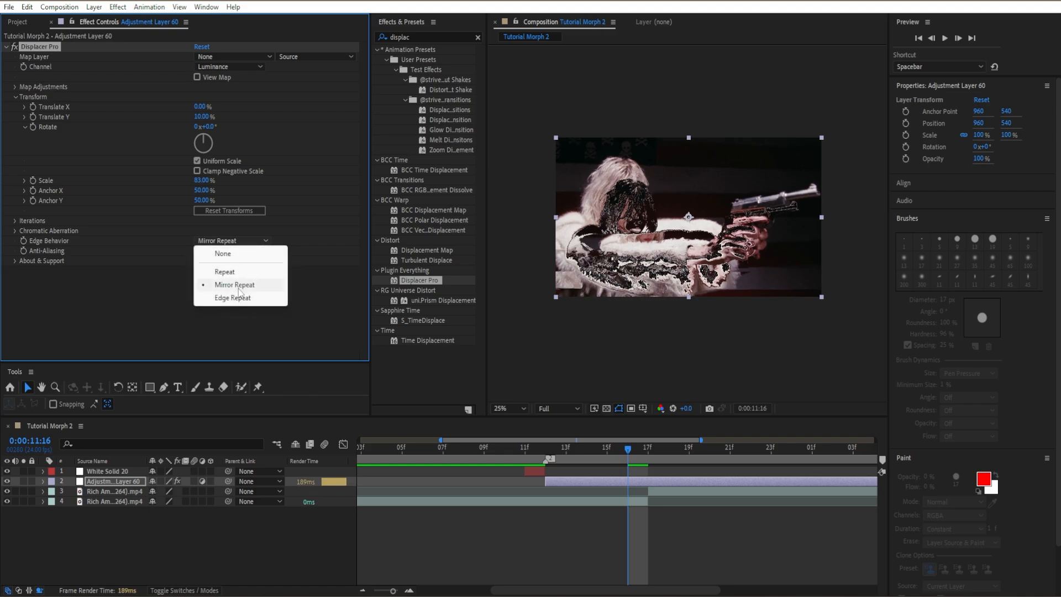
left_click(238, 297)
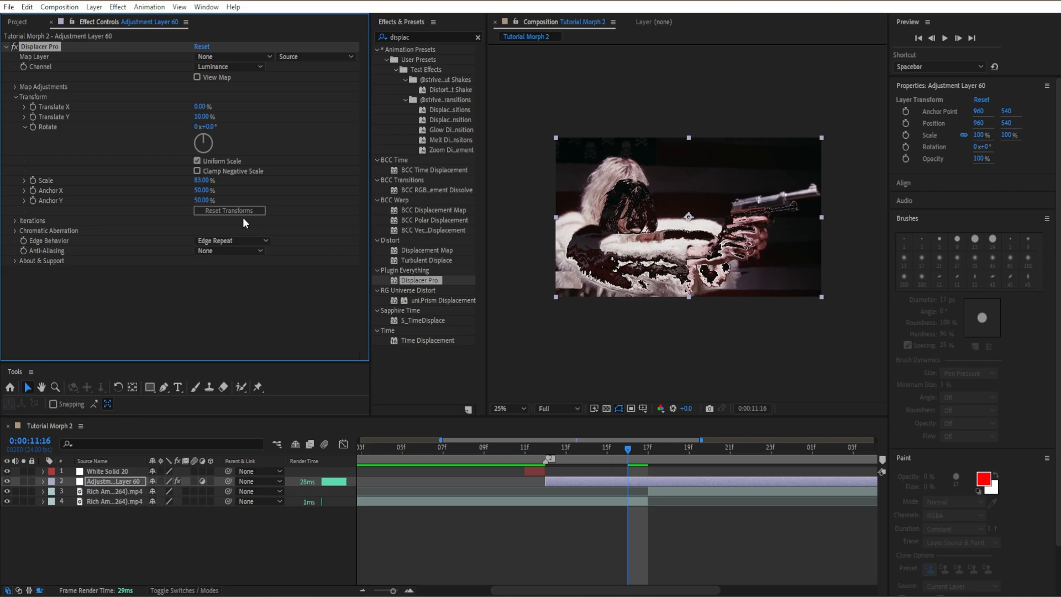
left_click(7, 47)
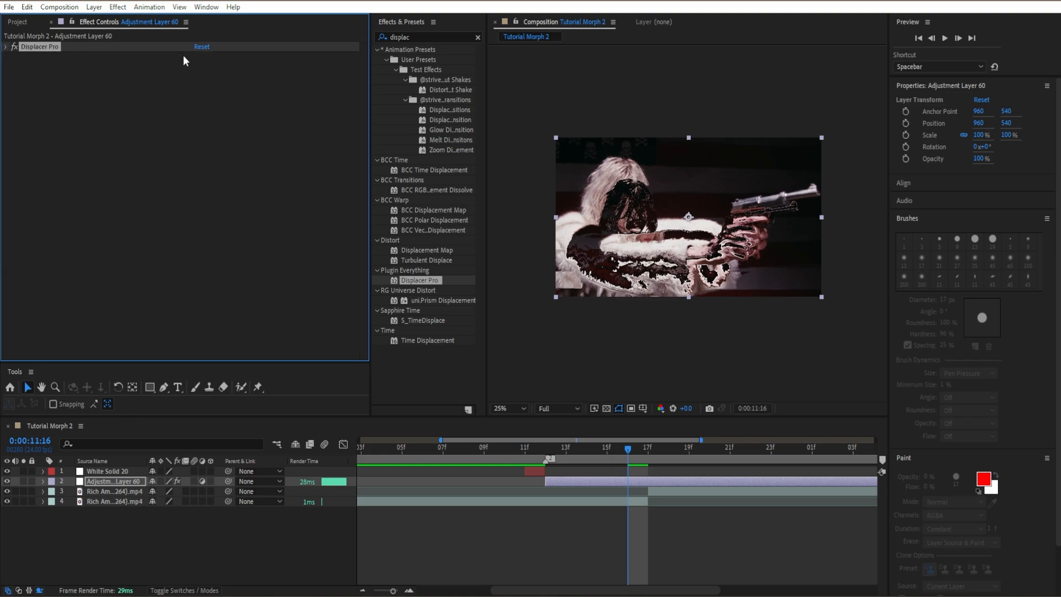
- Apply the Noise effect to the adjustment layer below Displacer Pro and set Amount of Noise to 79%
left_click(477, 37)
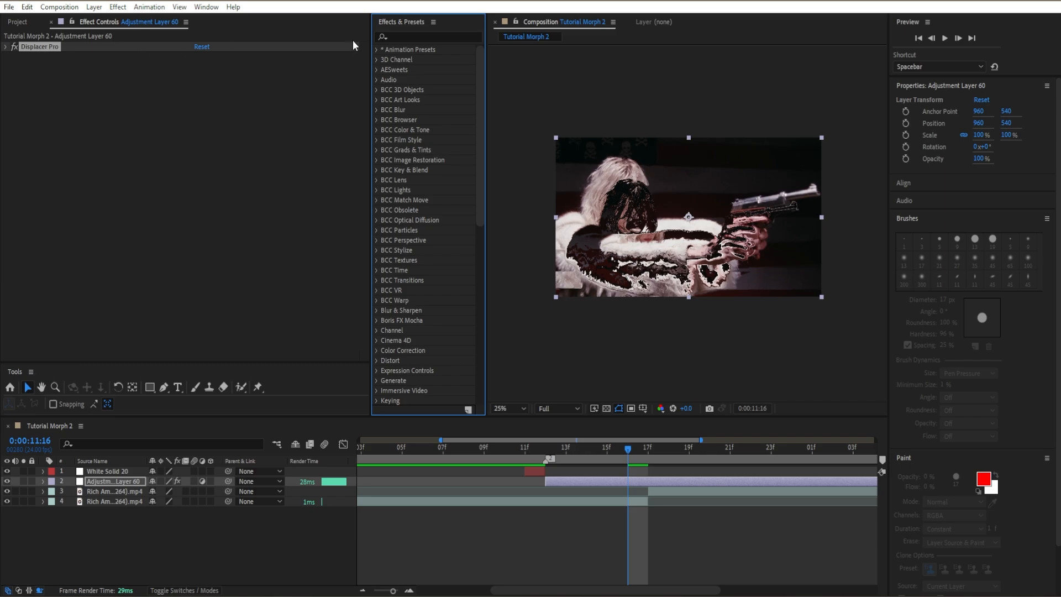
left_click(423, 38)
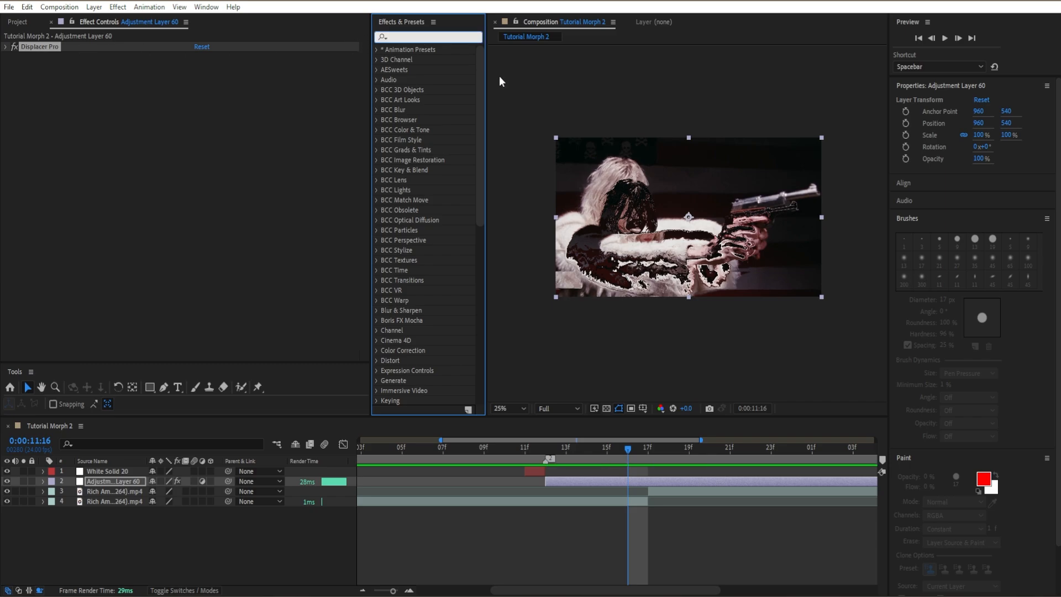
type("noise")
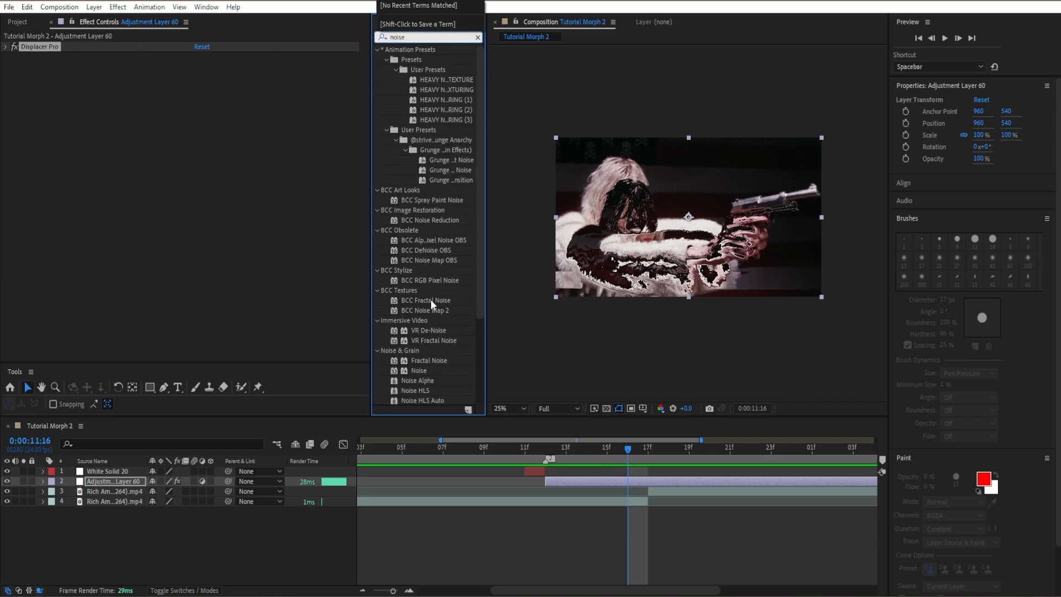
left_click_drag(421, 315, 155, 203)
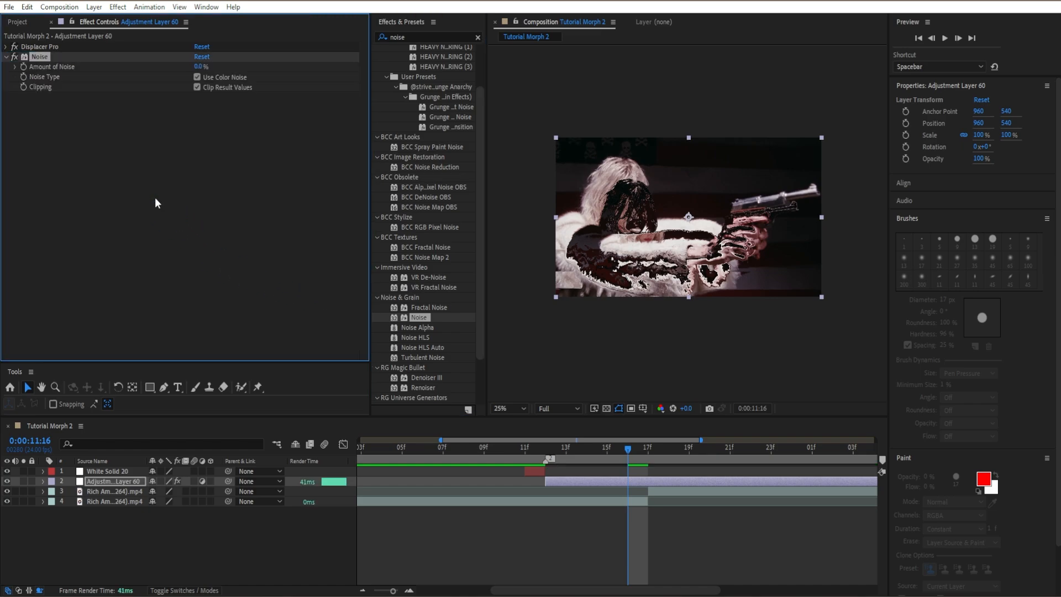
left_click_drag(207, 66, 218, 66)
left_click(6, 57)
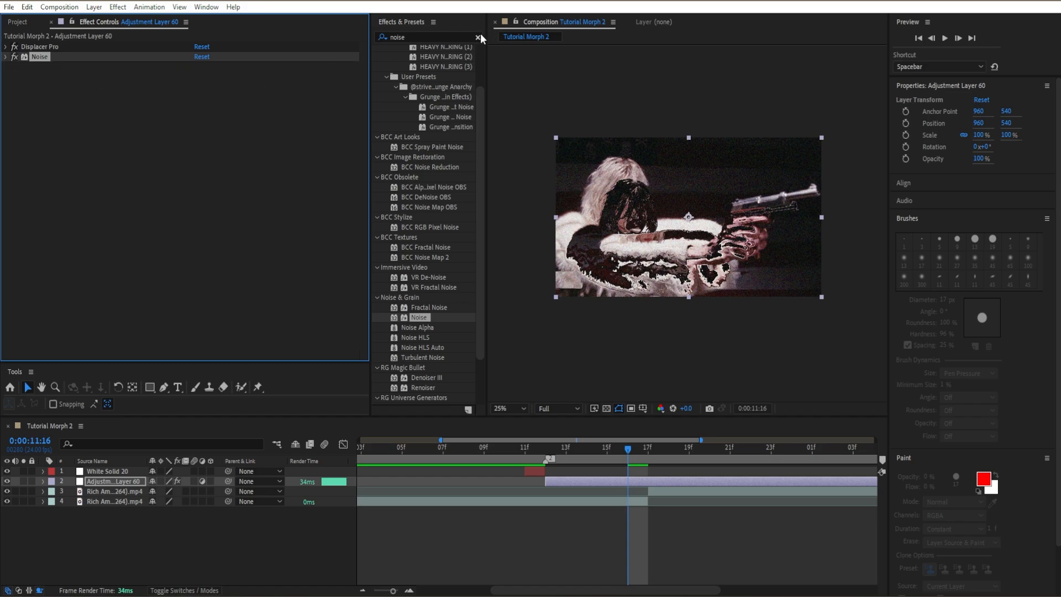
- Apply CC Threshold to the adjustment layer below Noise and set its Threshold to 145.4
left_click(478, 37)
type("cc thr")
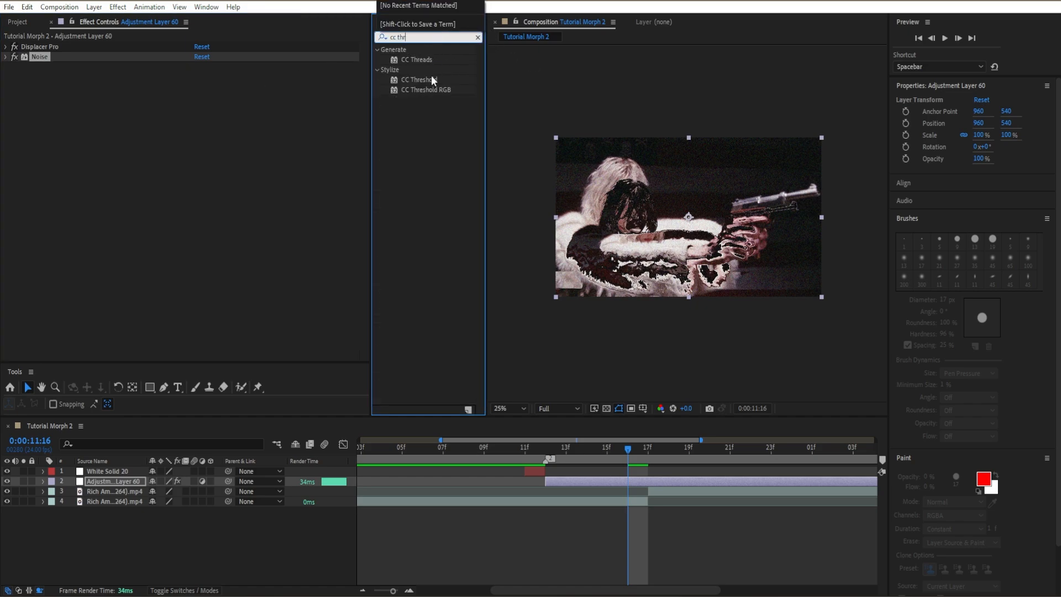
left_click_drag(433, 80, 235, 161)
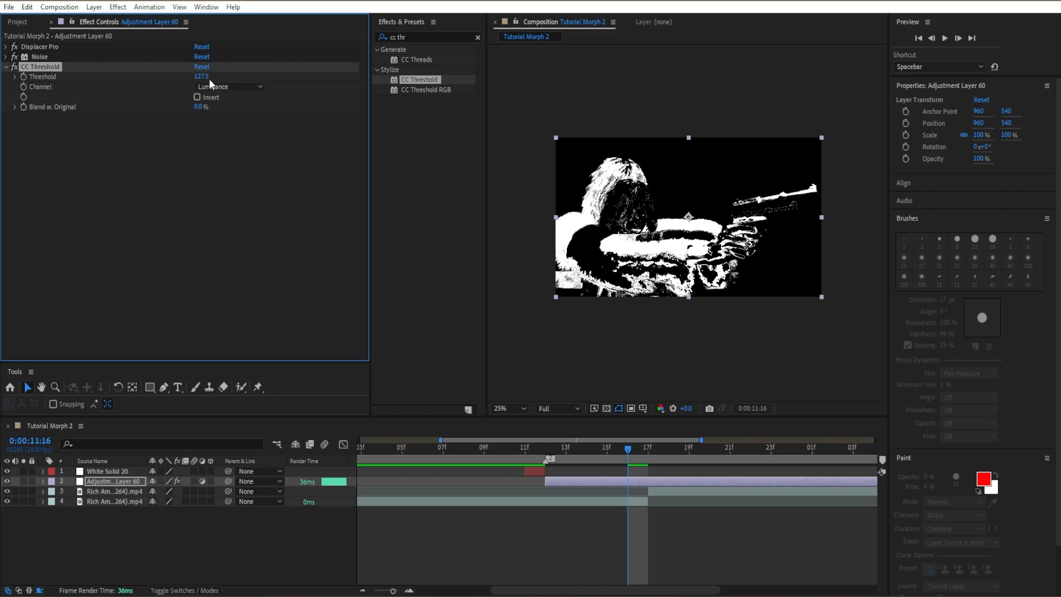
left_click_drag(203, 76, 227, 84)
- Turn off Use Color Noise in the Noise effect and try lowering CC Threshold's Blend w. Original
left_click(7, 57)
left_click(197, 77)
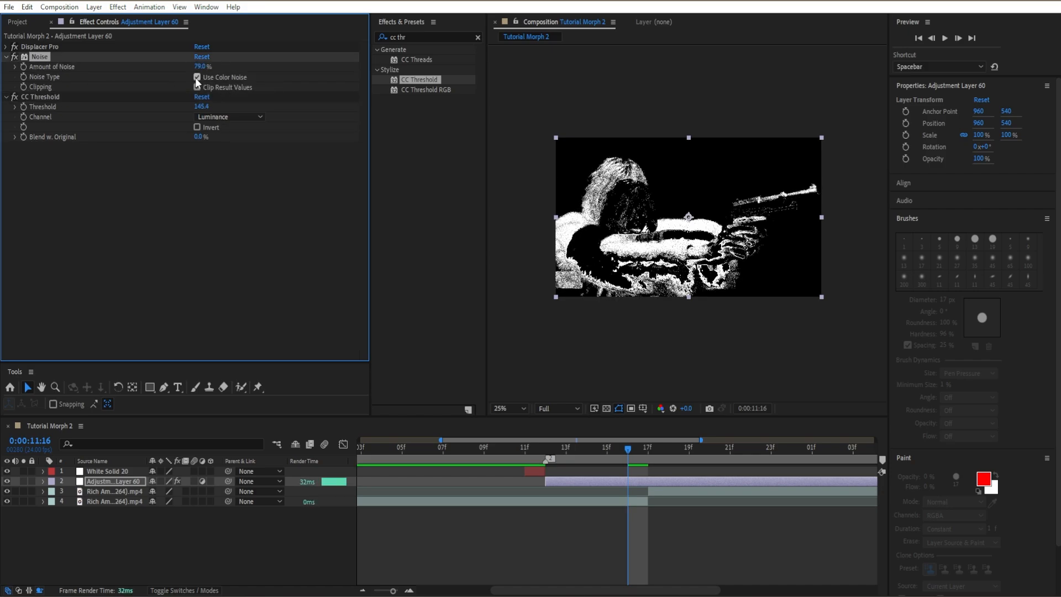
left_click(7, 57)
left_click_drag(198, 107, 144, 110)
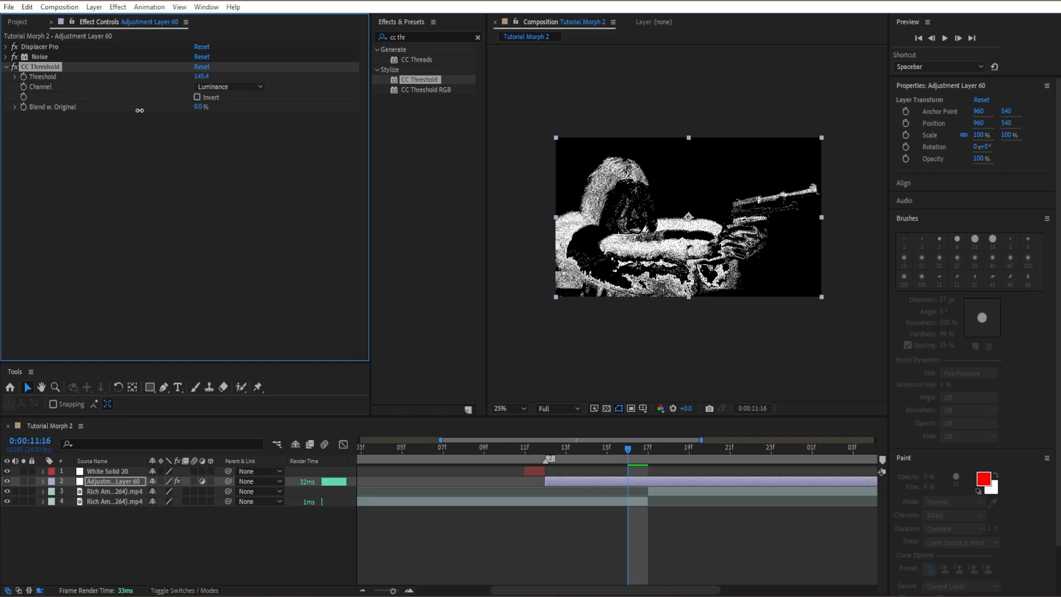
left_click(7, 66)
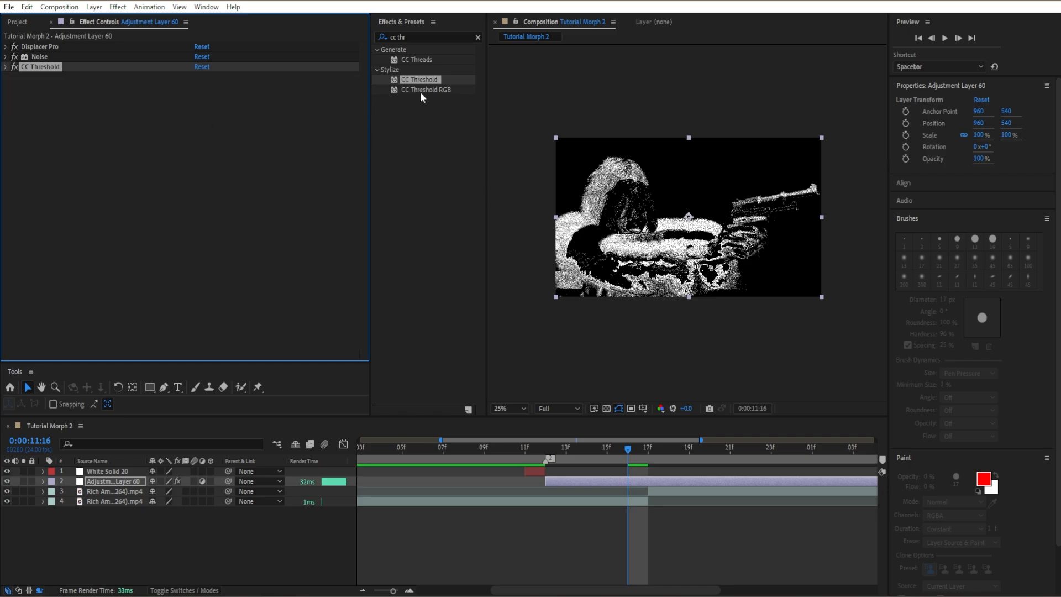
- Find the Tritone color correction effect and apply it to the adjustment layer below CC Threshold
left_click(479, 37)
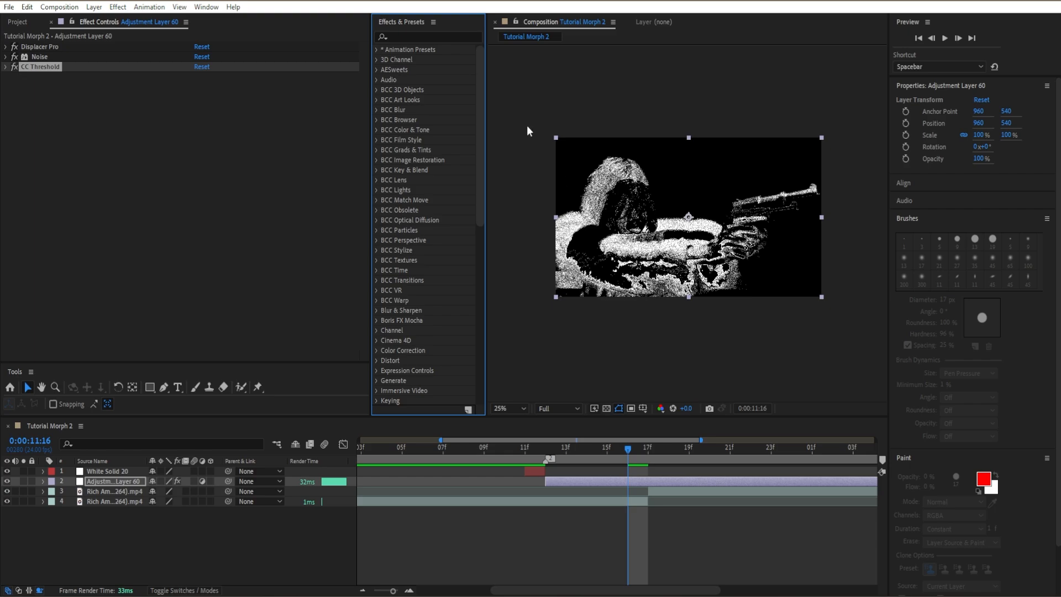
left_click(445, 34)
type("trit")
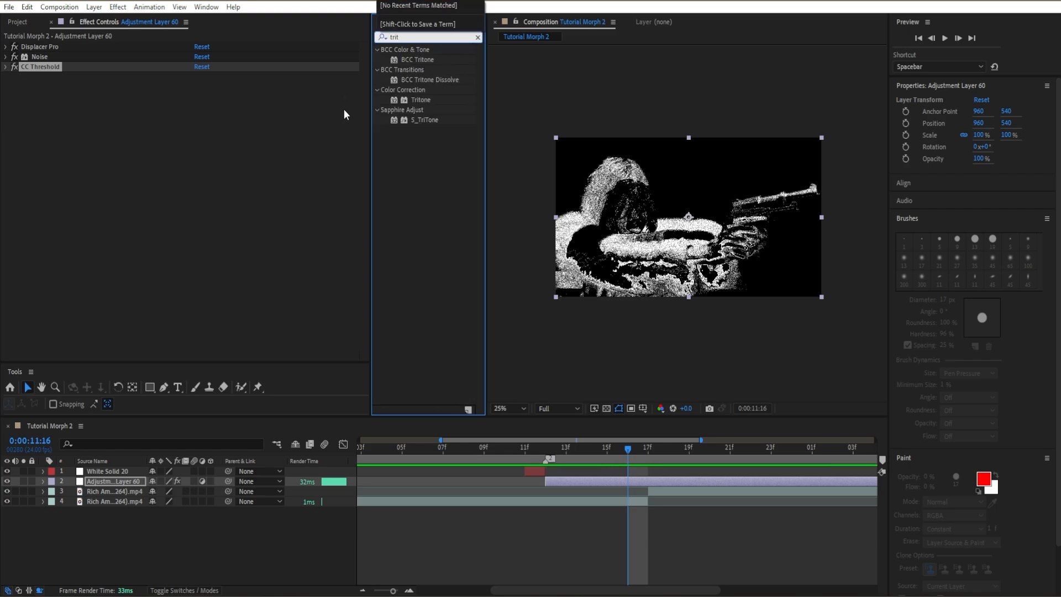
left_click_drag(416, 101, 246, 196)
- Set Tritone's Midtones color to a medium-dark green
left_click(200, 97)
left_click(254, 198)
left_click(252, 295)
left_click(253, 306)
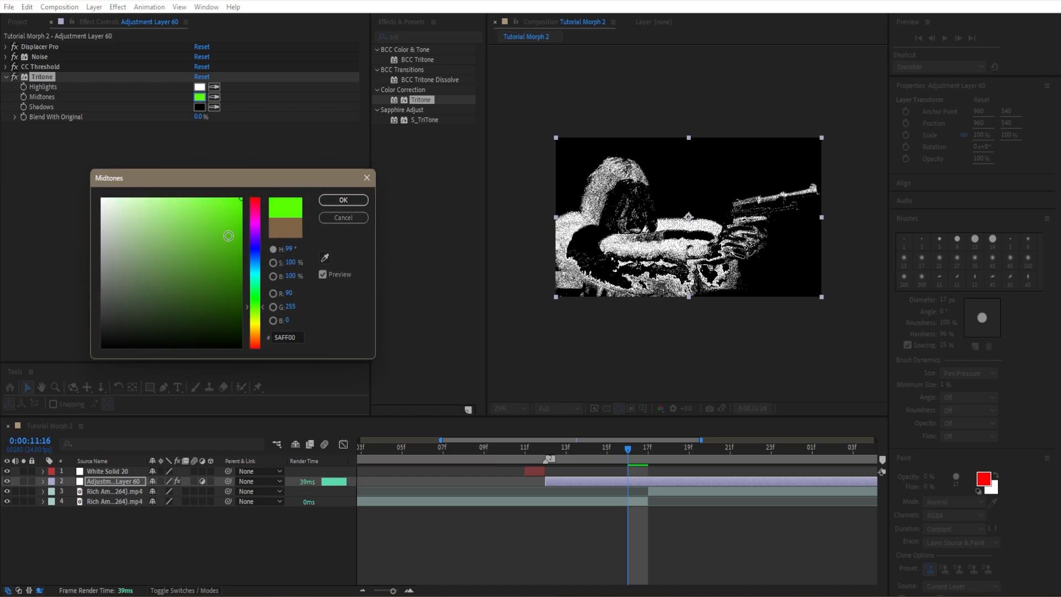
left_click(218, 237)
left_click(344, 200)
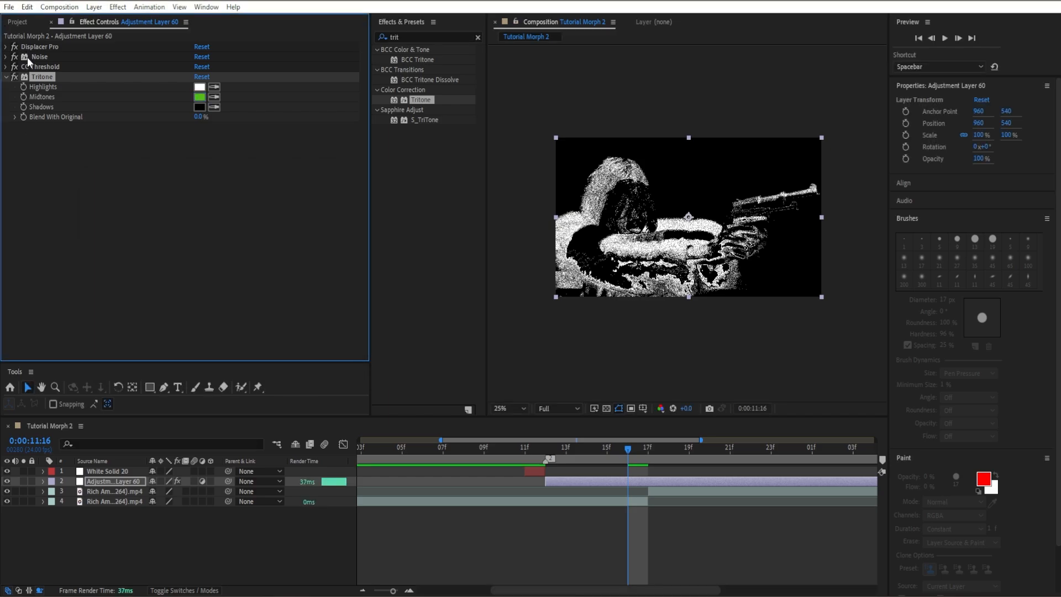
- Set CC Threshold's Blend w. Original to 24%
left_click(6, 67)
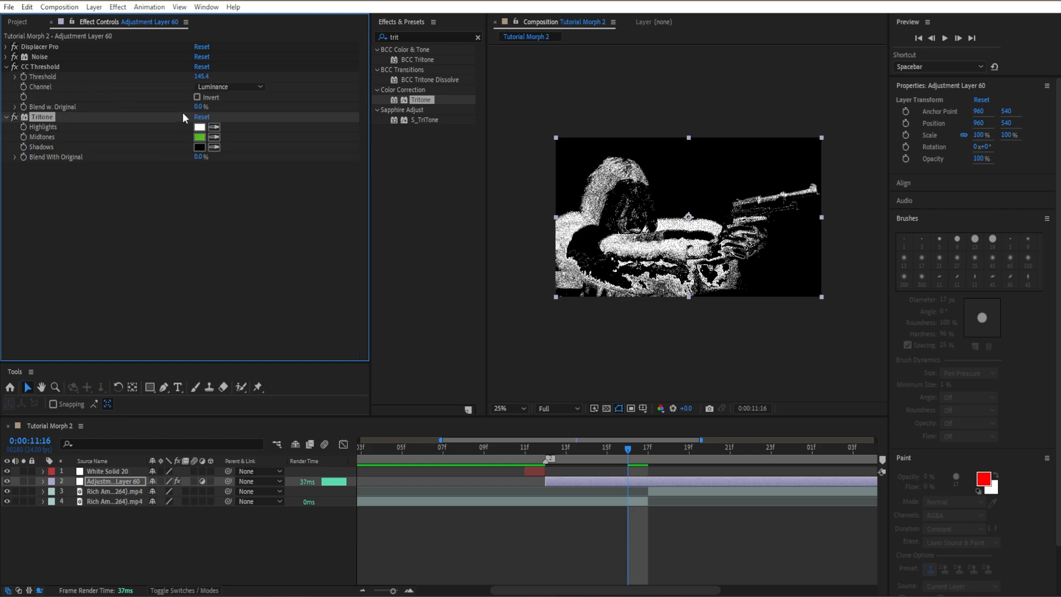
left_click_drag(198, 107, 215, 113)
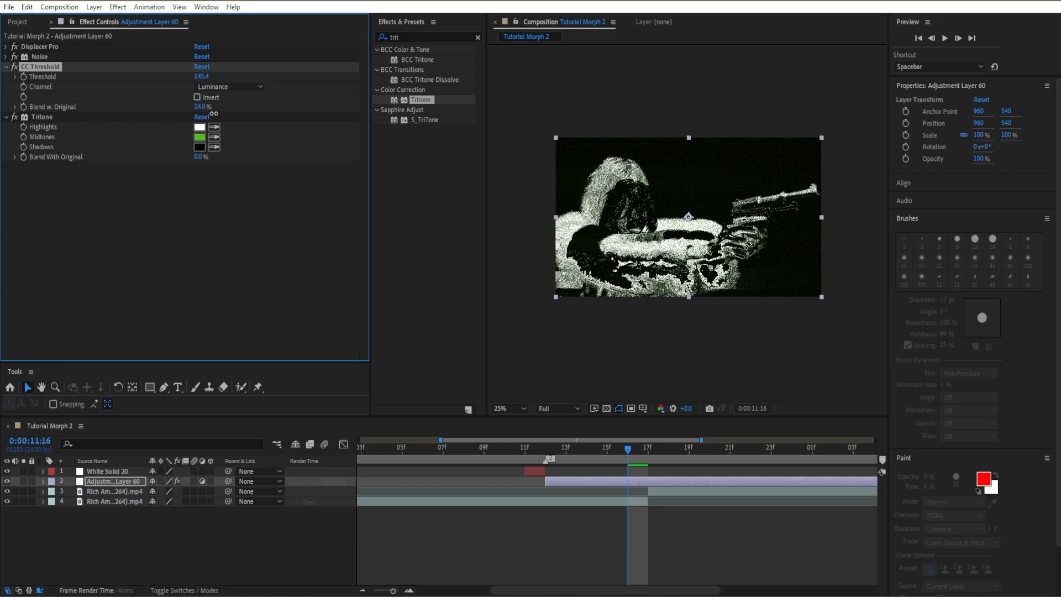
- Set Tritone's Midtones color to bright blue 0090FF
left_click(199, 137)
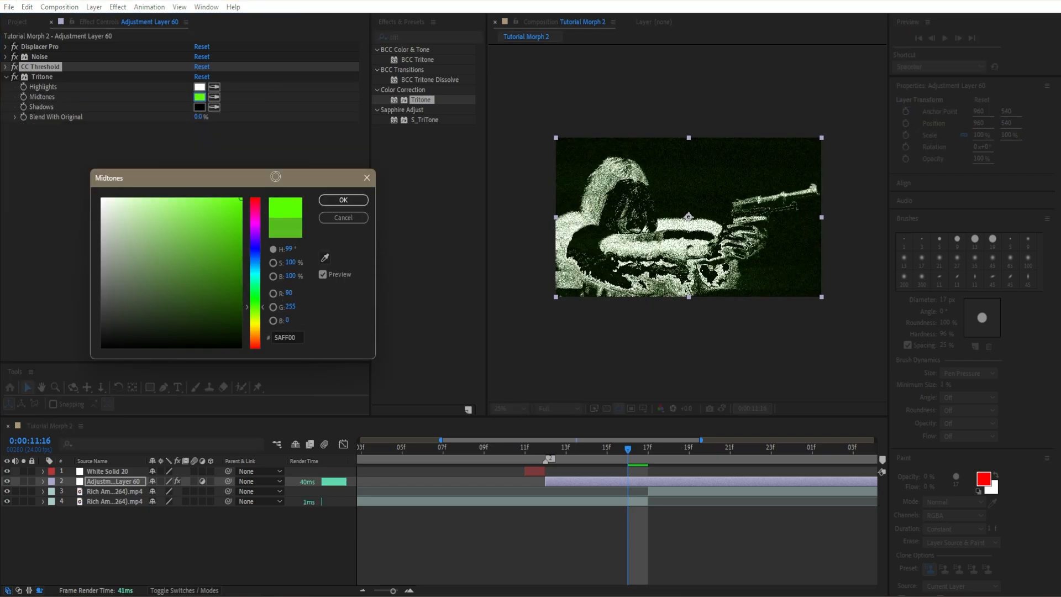
left_click(253, 203)
left_click_drag(253, 202, 237, 264)
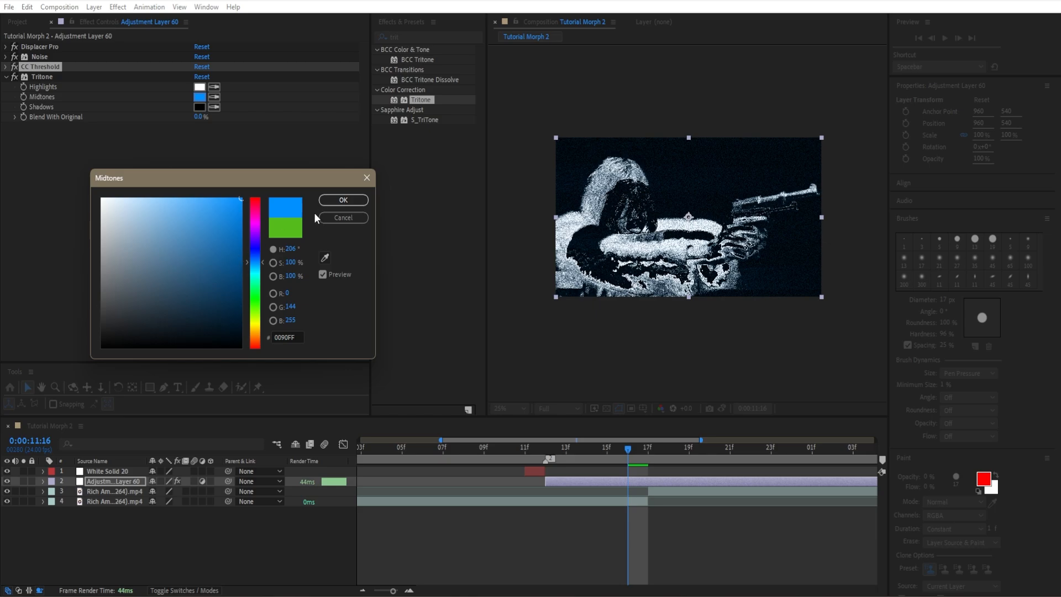
left_click(338, 201)
- Play back the transition to check the blue-tinted look, and return to a frame inside the adjustment layer
left_click_drag(609, 449, 347, 479)
key("space")
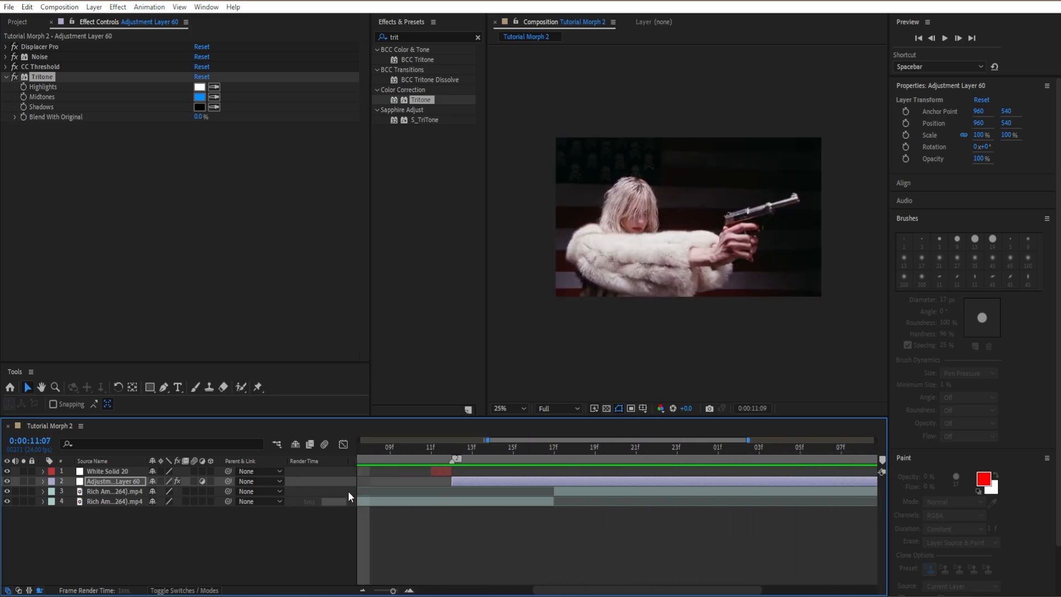
left_click(618, 452)
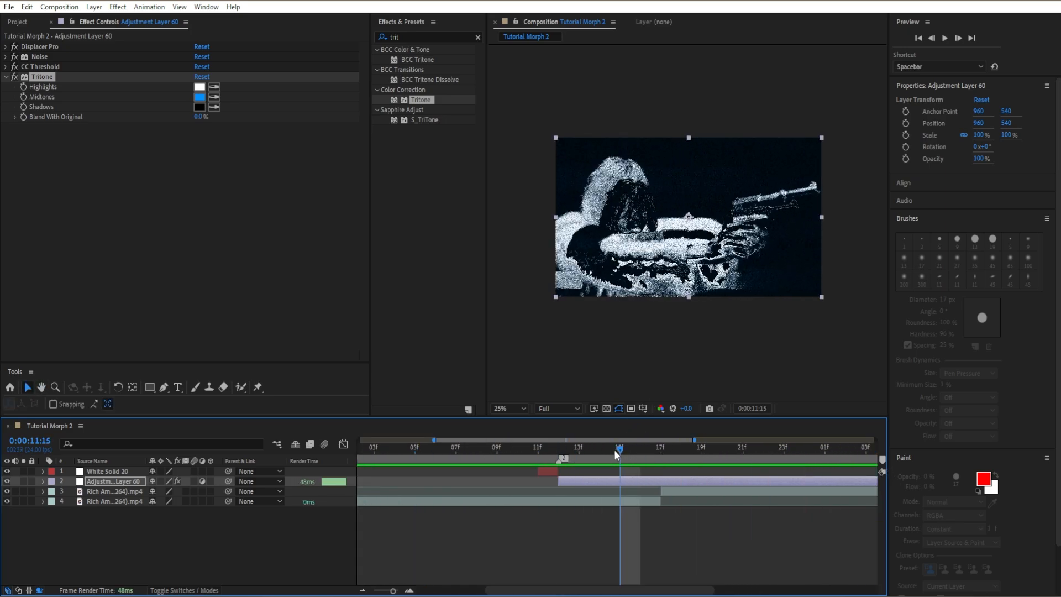
- Delete the Tritone effect from the adjustment layer
left_click(40, 76)
key("Delete")
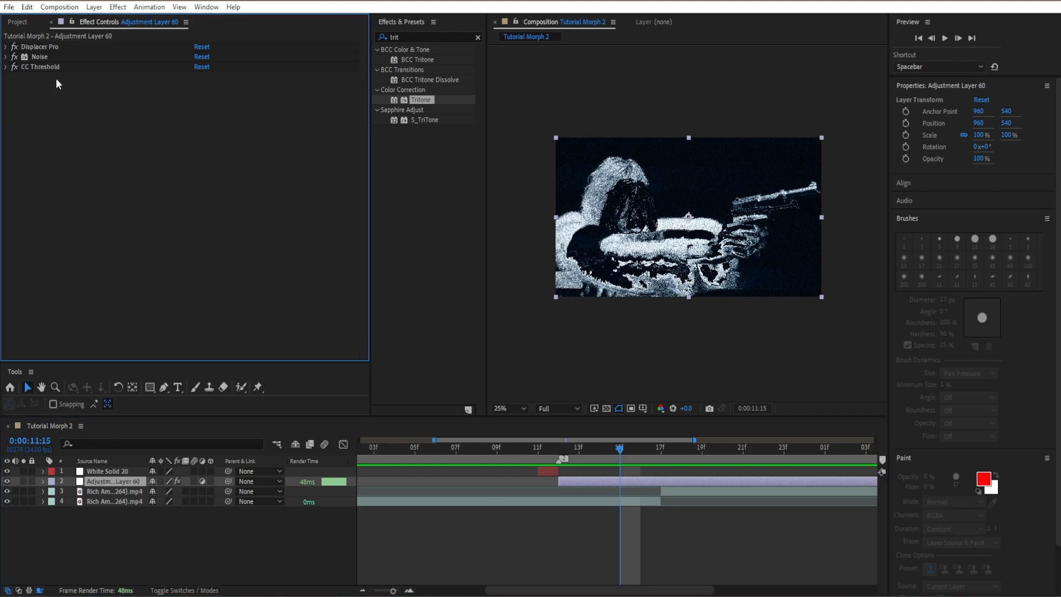
- Find the Colorama effect, apply it below CC Threshold and set its Output Cycle preset palette to Clay
left_click(477, 37)
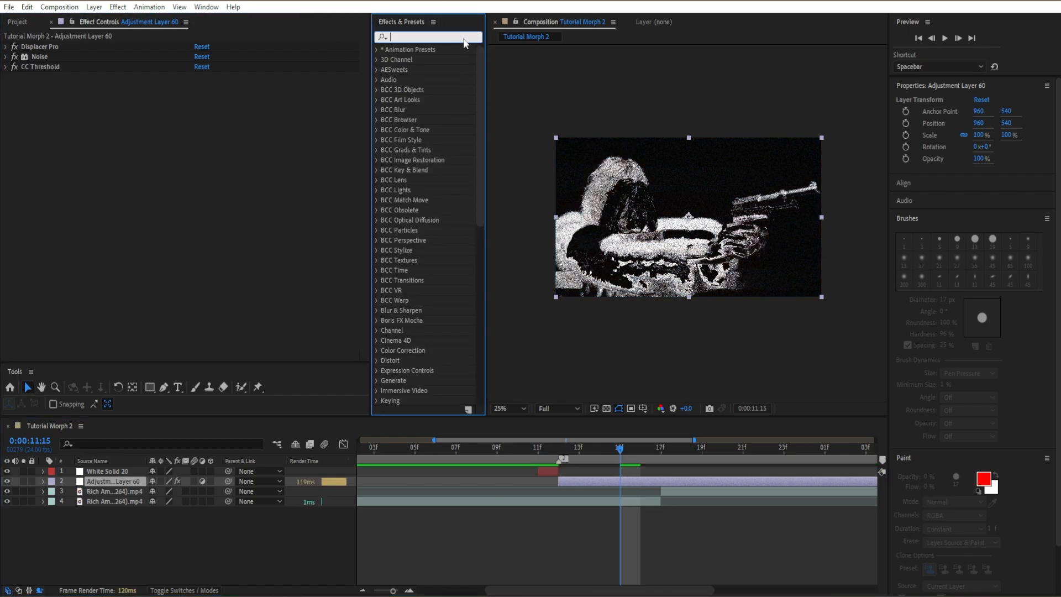
type("colorama")
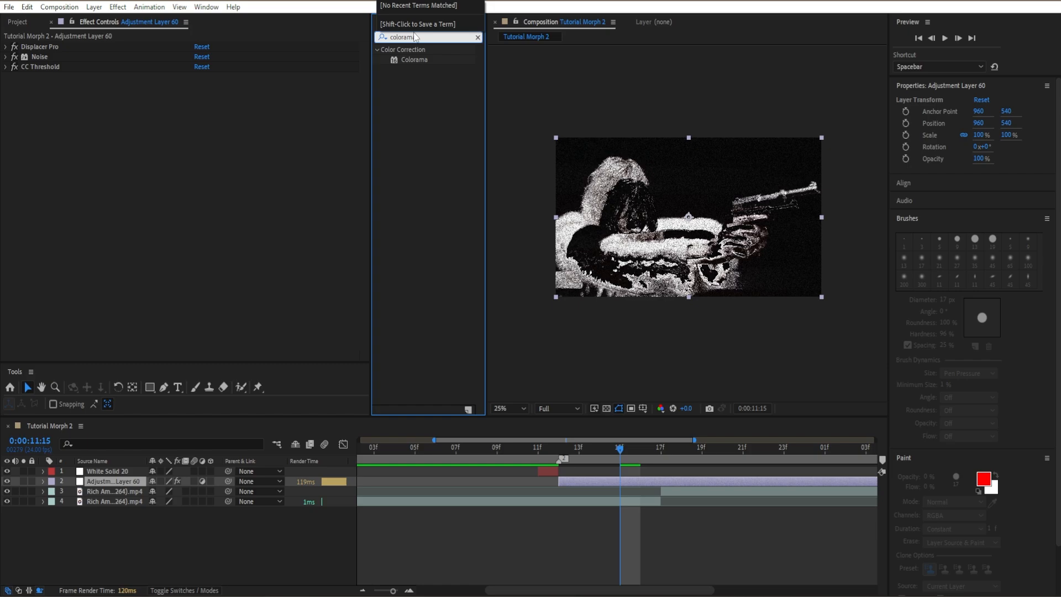
left_click_drag(414, 59, 228, 190)
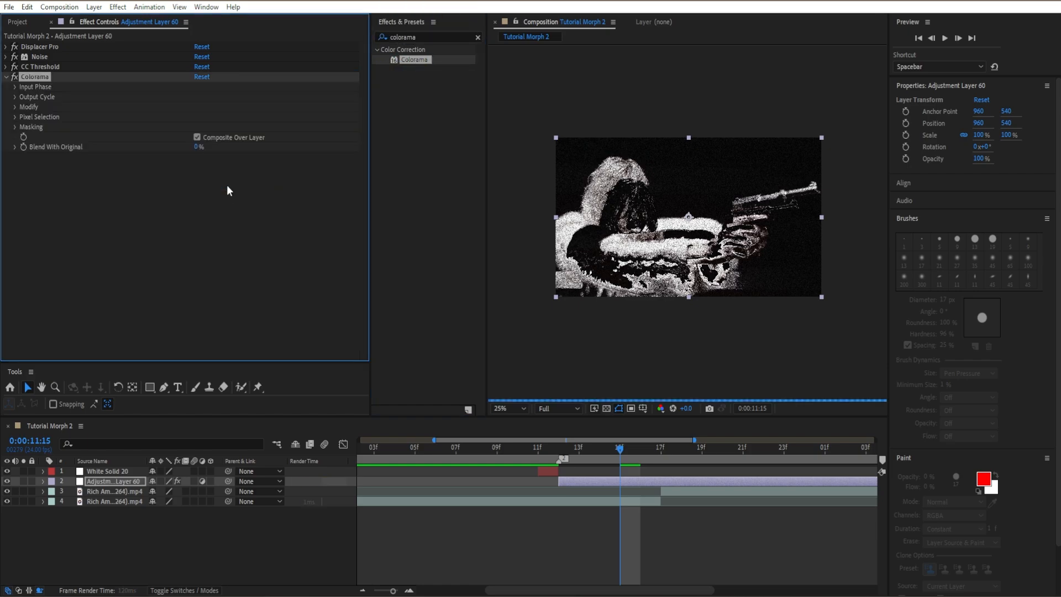
left_click(14, 97)
left_click(238, 107)
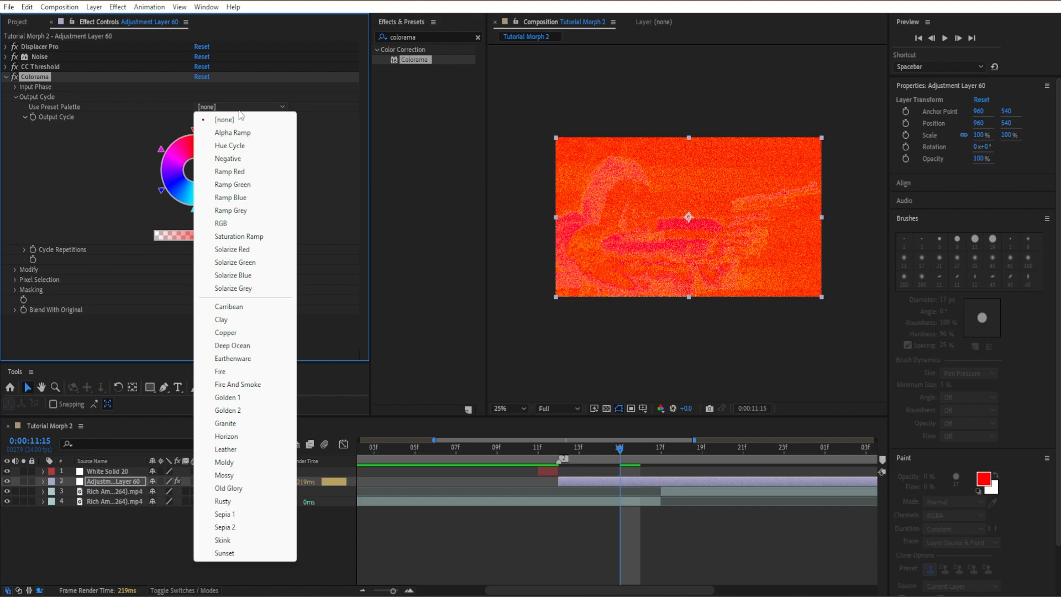
left_click(233, 323)
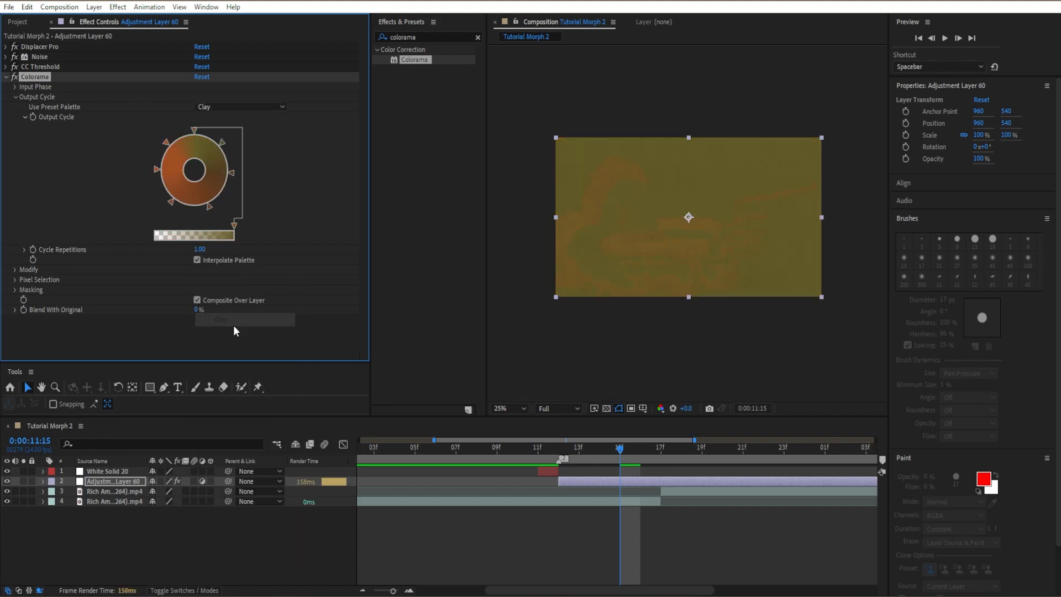
- Try Hue as Colorama's Modify option, and switch it to Saturation
left_click(18, 268)
left_click(227, 279)
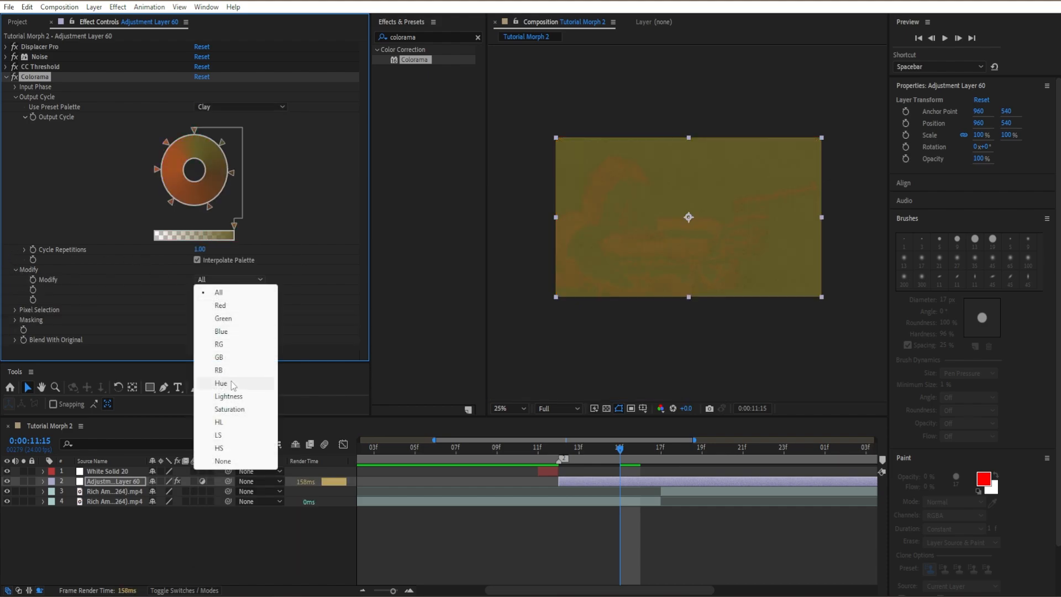
left_click(231, 382)
left_click(220, 279)
left_click(242, 409)
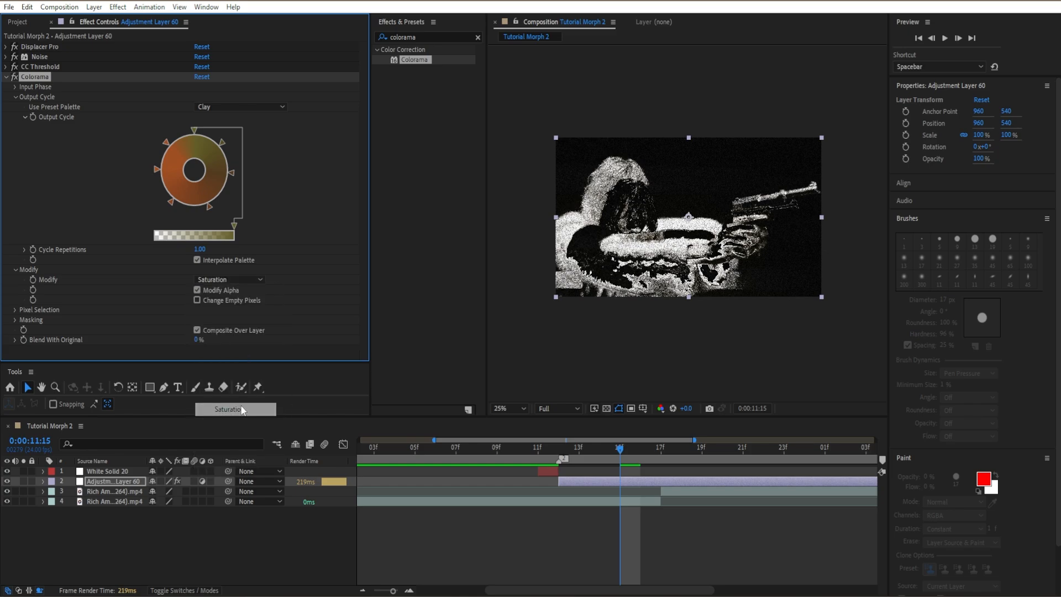
- Try Colorama's Deep Ocean and Fire And Smoke palettes, and set its Modify option to Hue
left_click(282, 103)
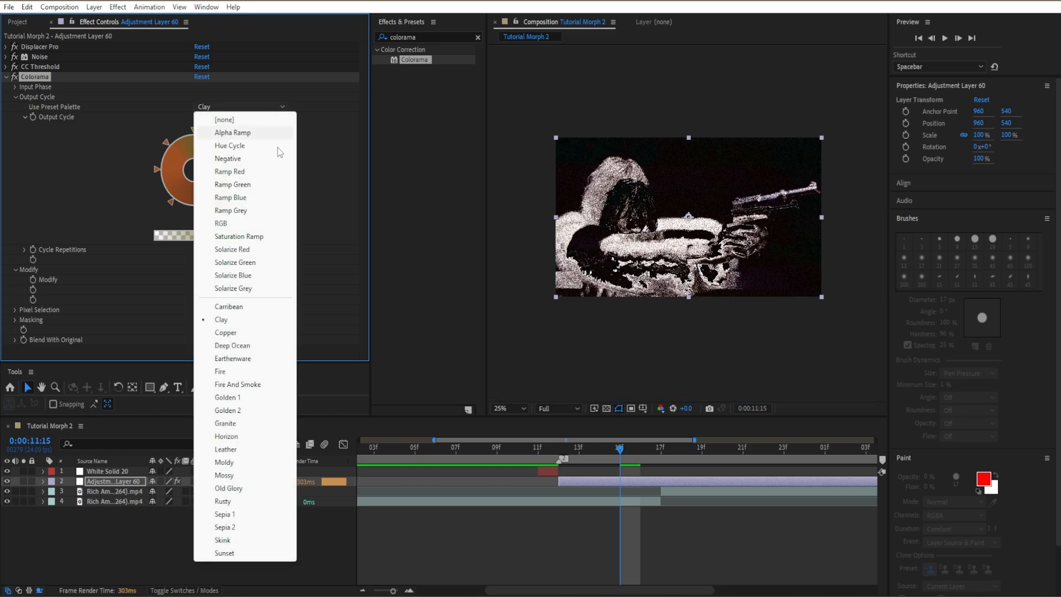
left_click(246, 347)
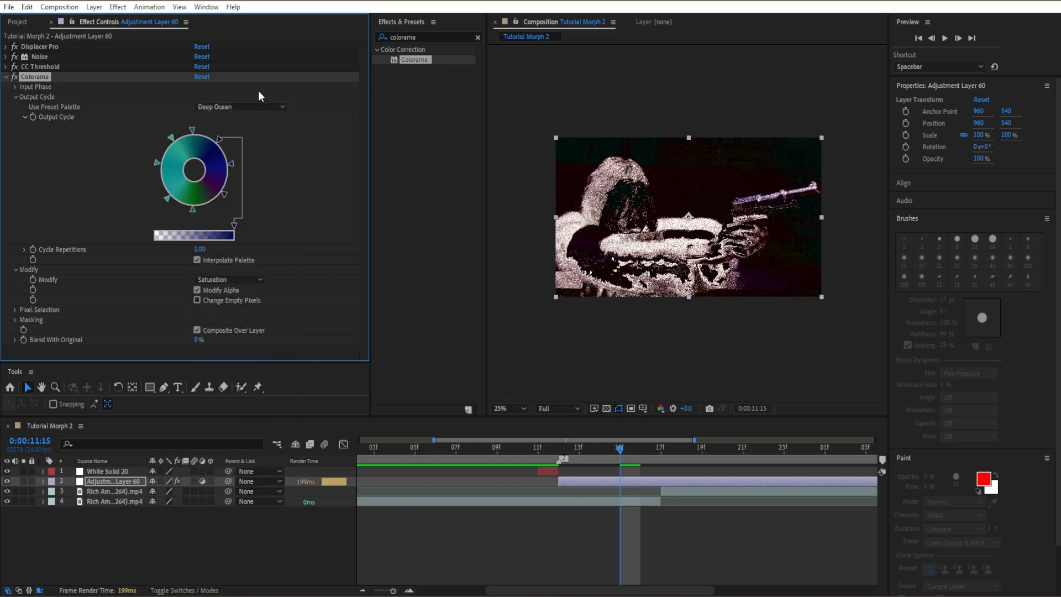
left_click(260, 106)
left_click(221, 384)
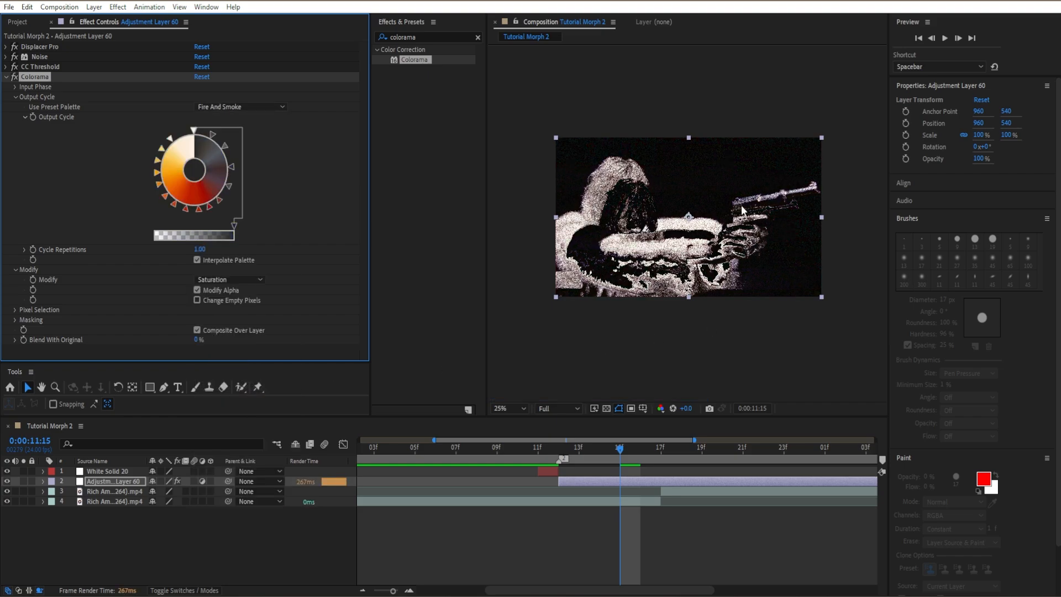
left_click(230, 280)
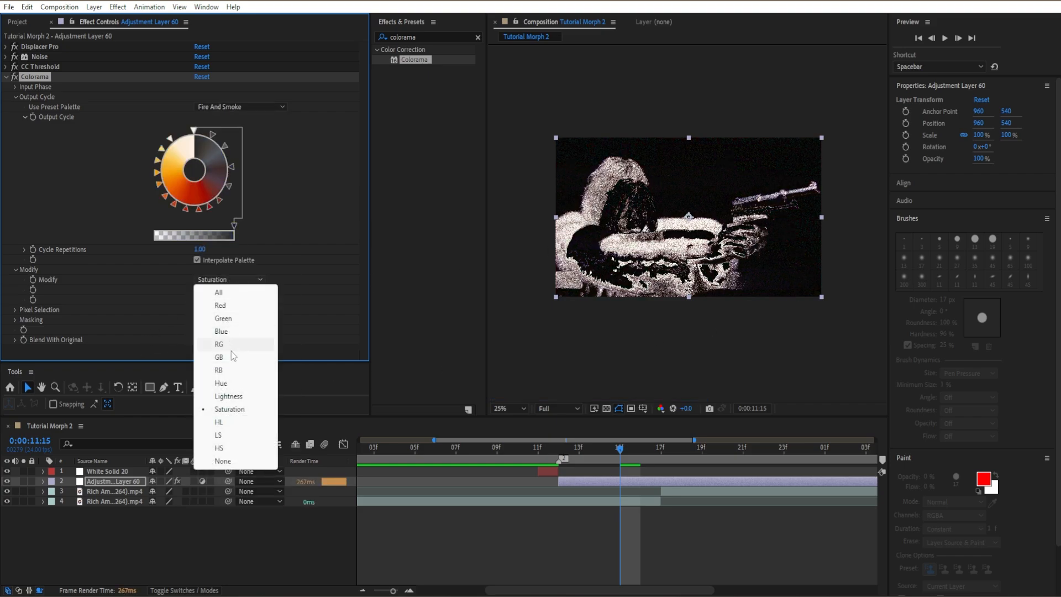
left_click(228, 382)
- Delete the Colorama effect from the adjustment layer
left_click(48, 82)
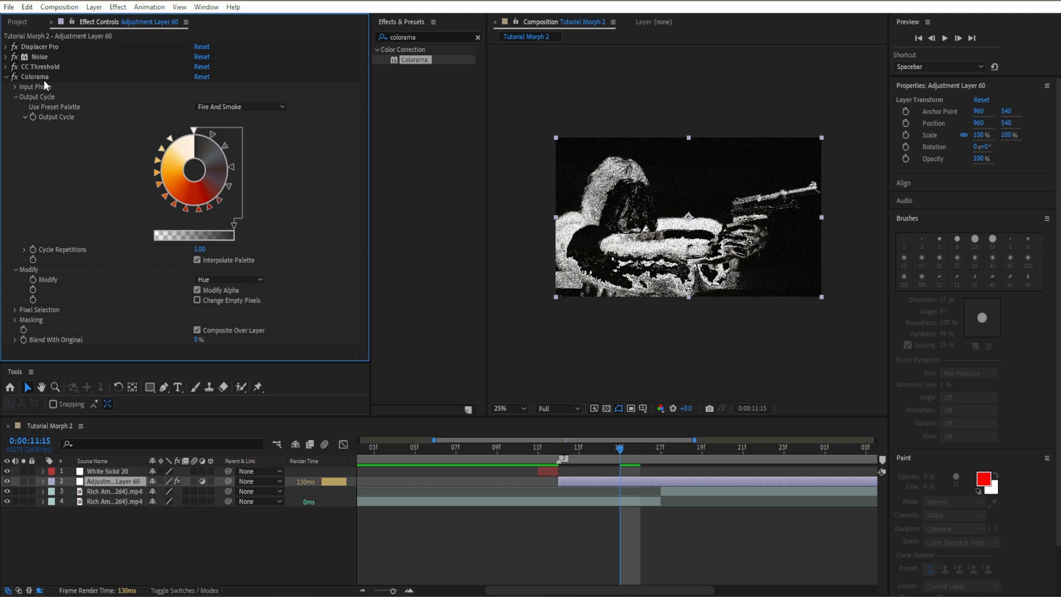
left_click(47, 77)
key("Delete")
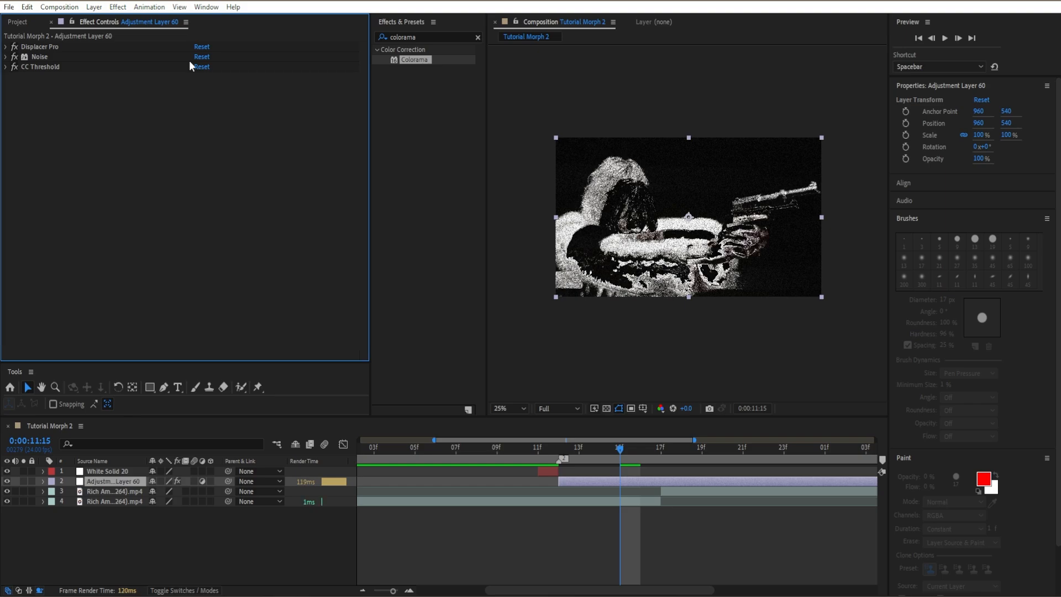
- Find the 4-Color Gradient effect, apply it below CC Threshold and set its Blending Mode to Hard Light
left_click(479, 37)
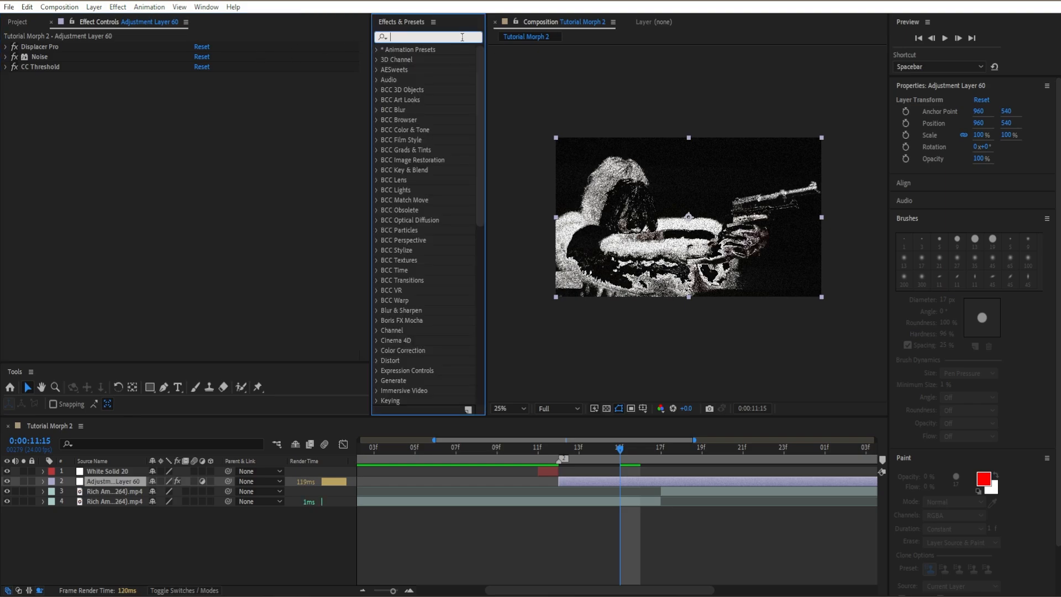
type("4 c")
key("BackSpace")
key("BackSpace")
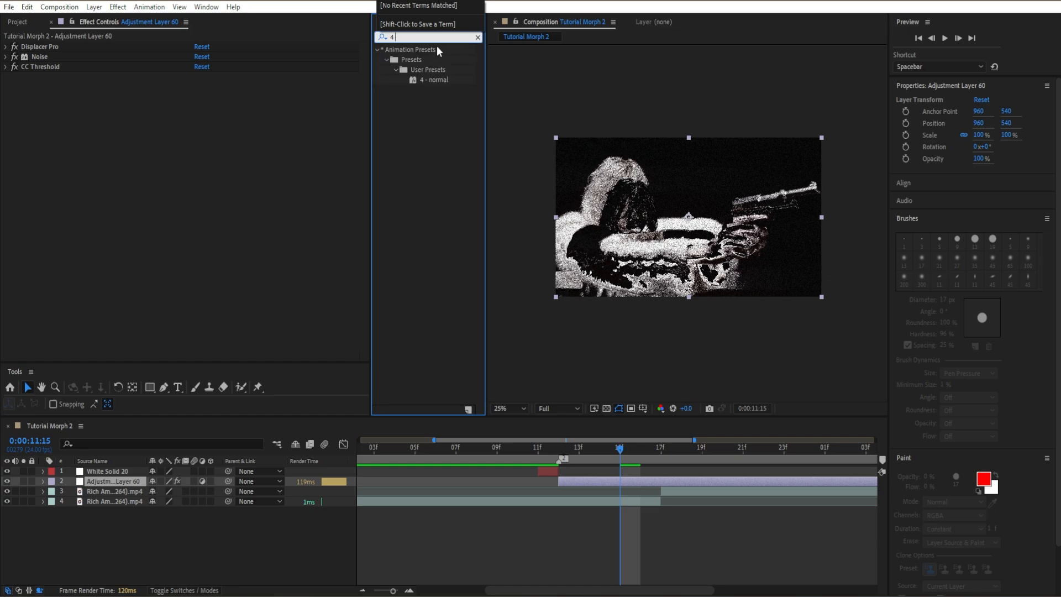
left_click_drag(424, 200, 145, 208)
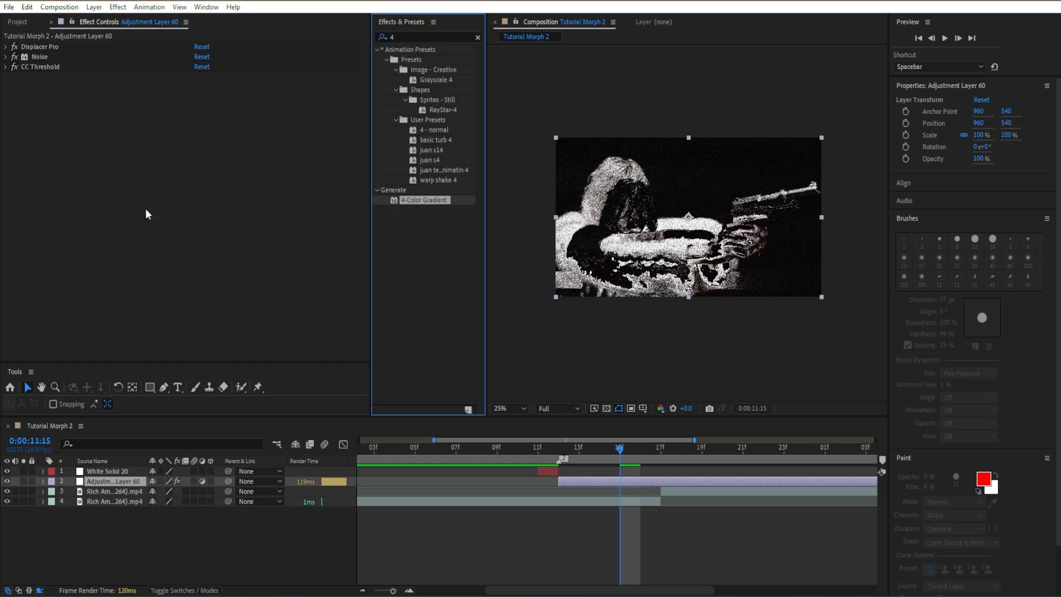
left_click(225, 208)
left_click(229, 316)
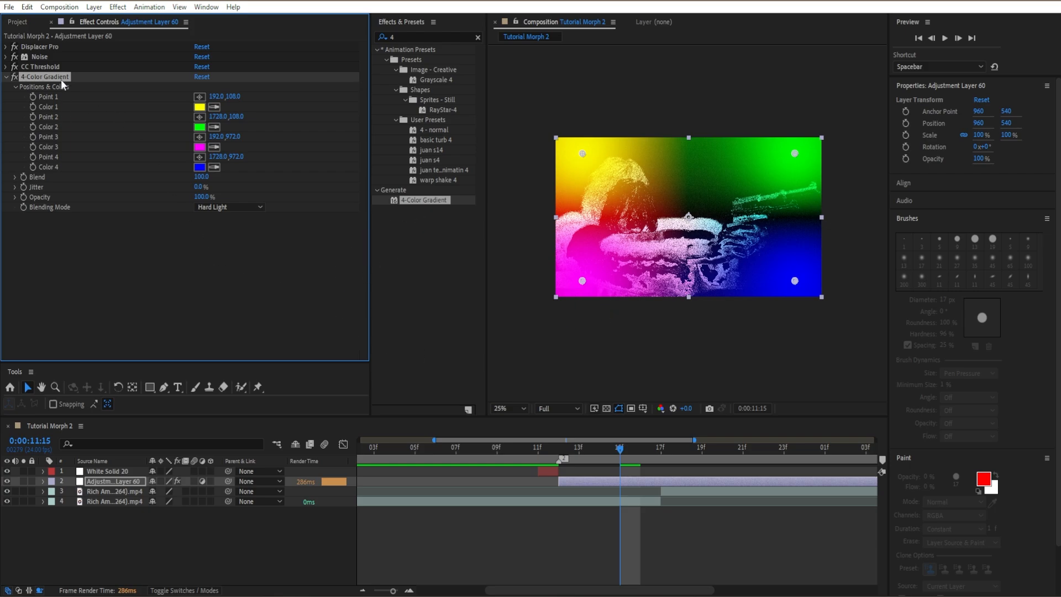
- Try moving the Hard Light 4-Color Gradient above Noise in the effect order, and undo the move
left_click_drag(61, 79, 55, 54)
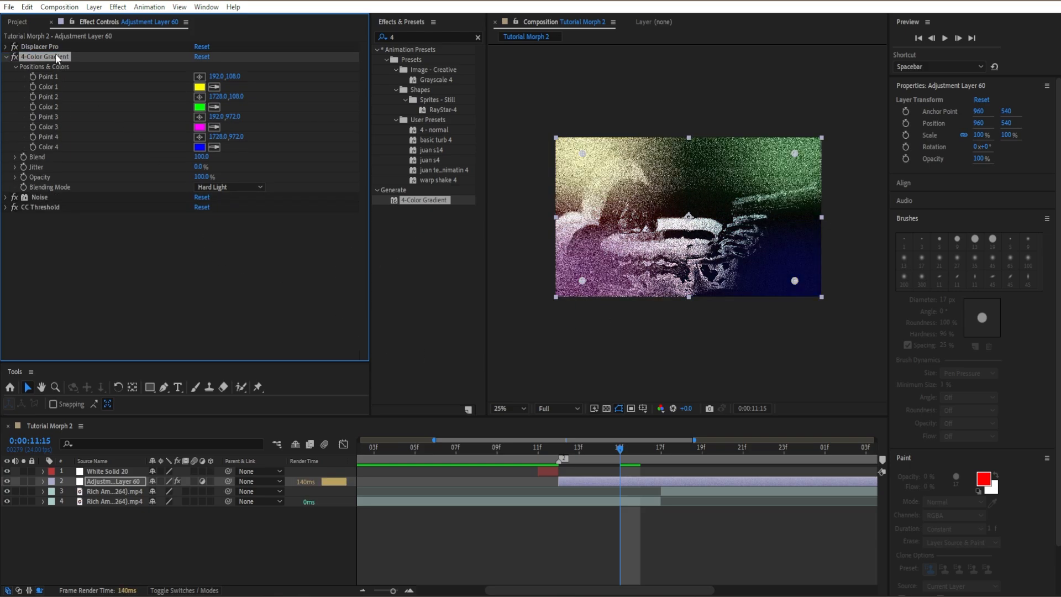
key("ctrl+z")
key("ctrl+z")
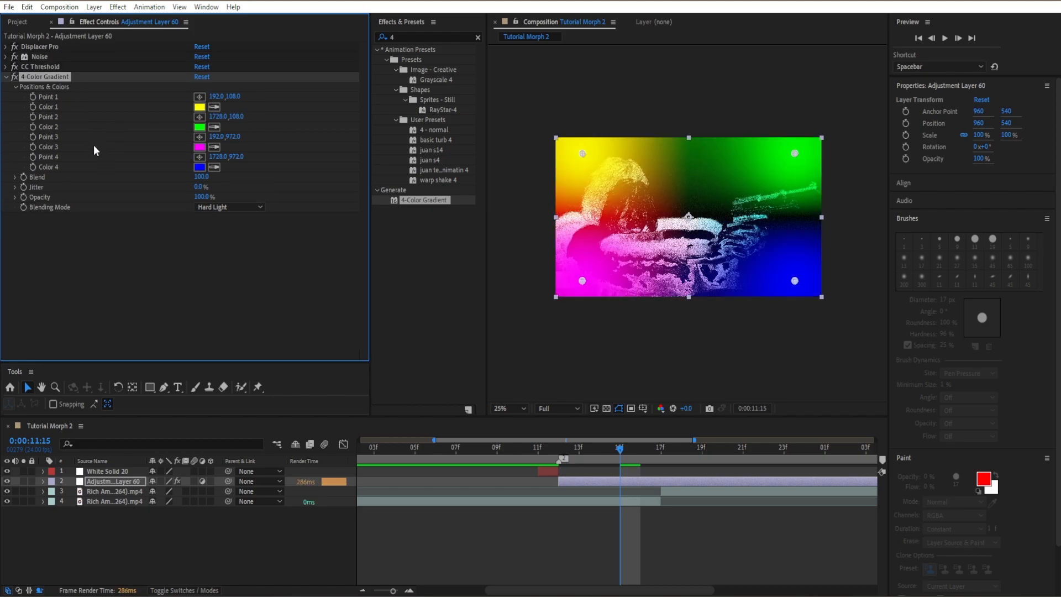
- Set 4-Color Gradient's Blending Mode to Soft Light, and try the effect above Noise before undoing that move
left_click(207, 208)
left_click(224, 304)
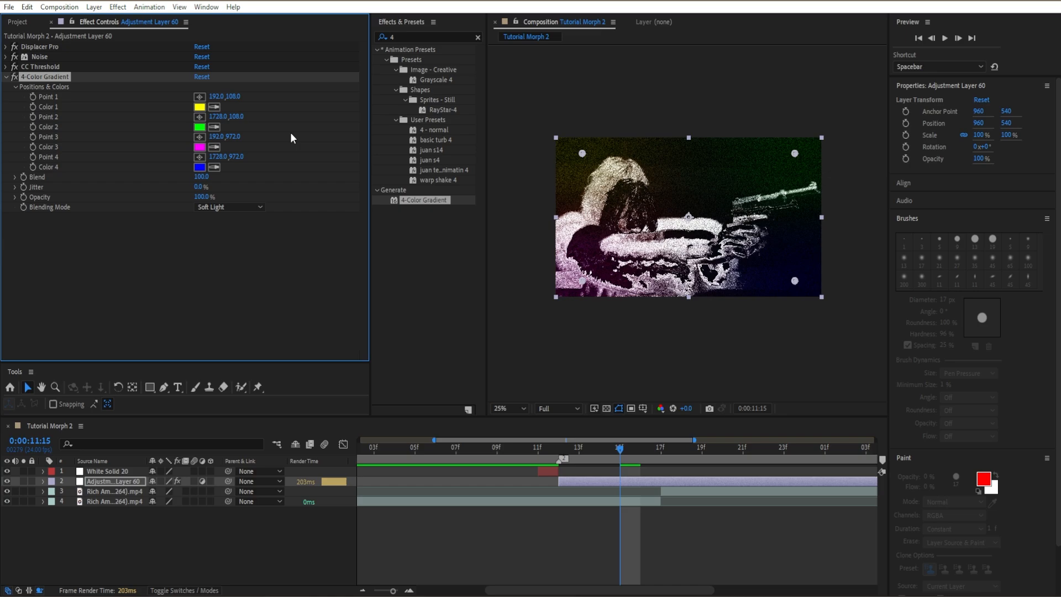
left_click_drag(40, 80, 45, 58)
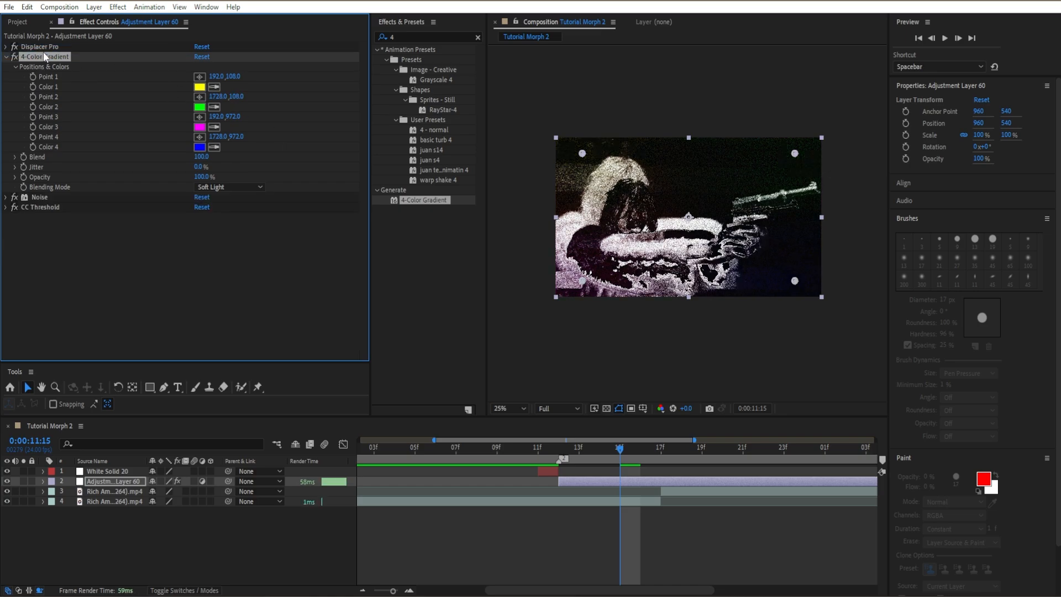
key("ctrl+z")
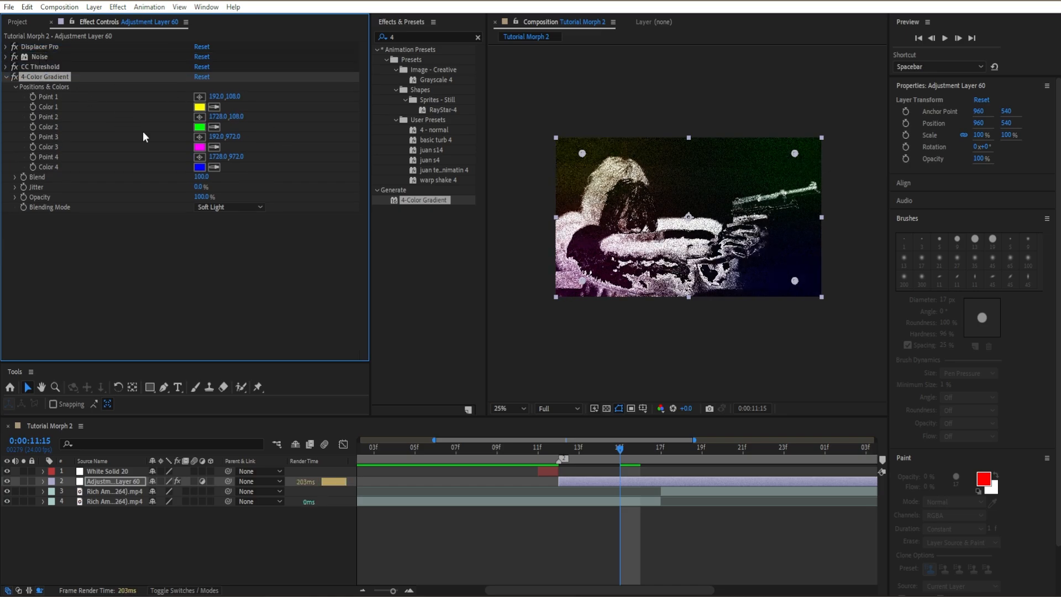
- Set Color 1 of the 4-Color Gradient to red FF0000
left_click(200, 106)
left_click_drag(254, 213, 255, 198)
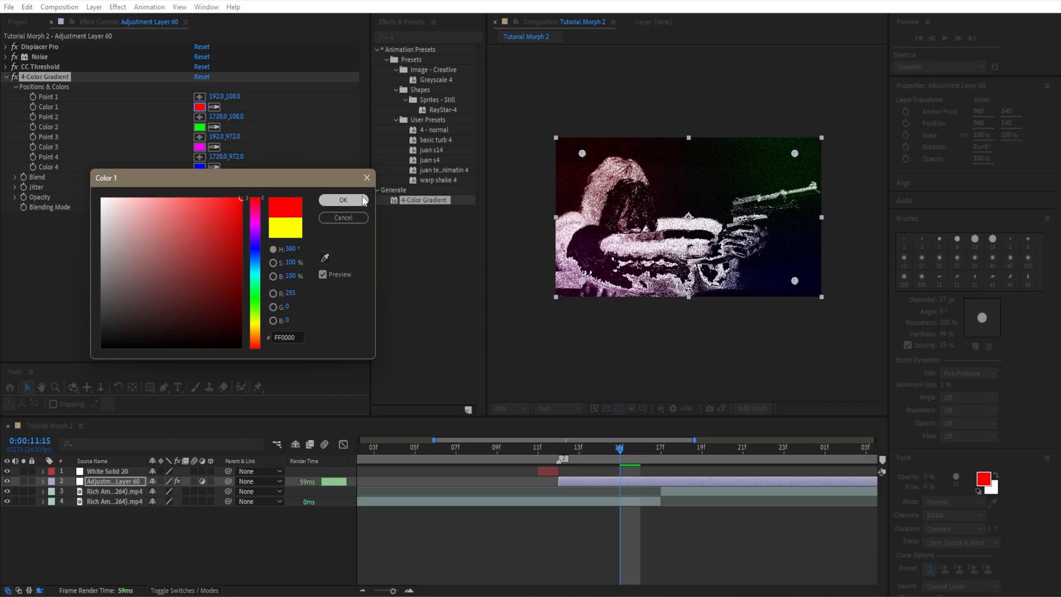
left_click(343, 200)
- Set Colors 2, 3 and 4 of the 4-Color Gradient to white (ffffff)
left_click(200, 128)
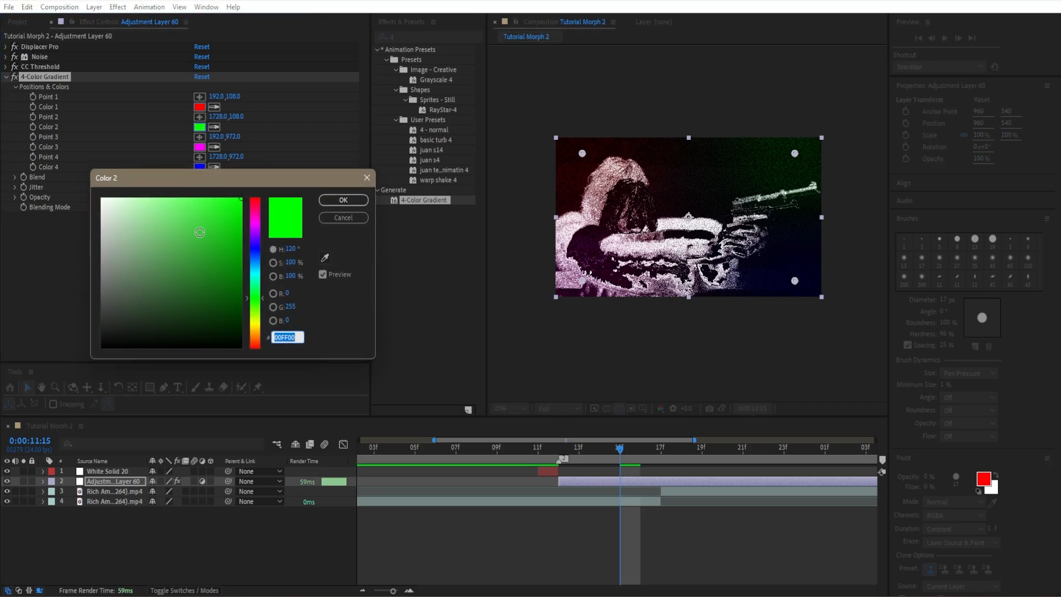
type("ffffff")
left_click(343, 200)
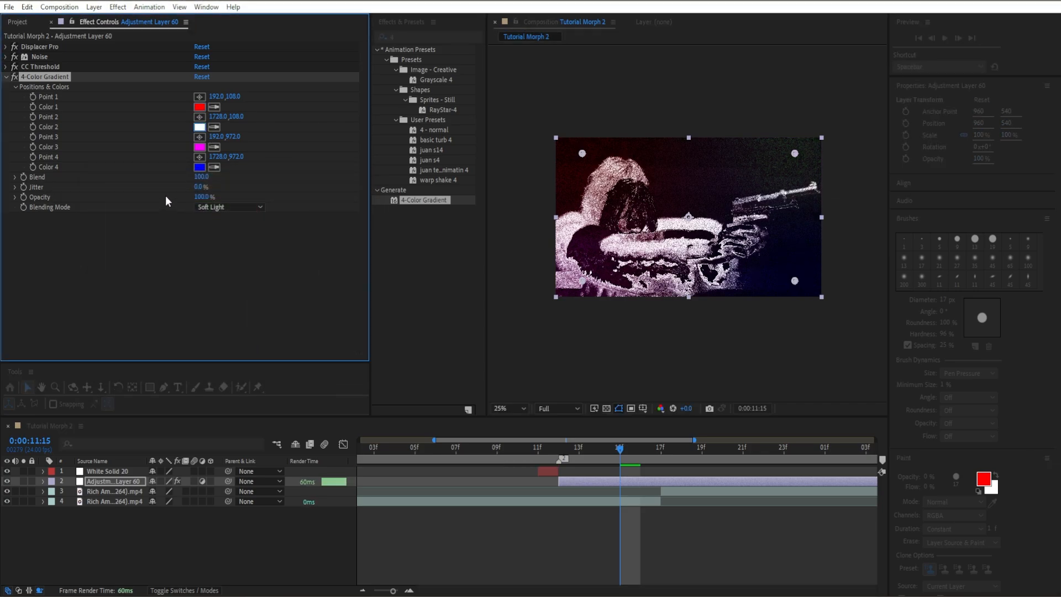
left_click(200, 146)
type("ffffff")
left_click(343, 200)
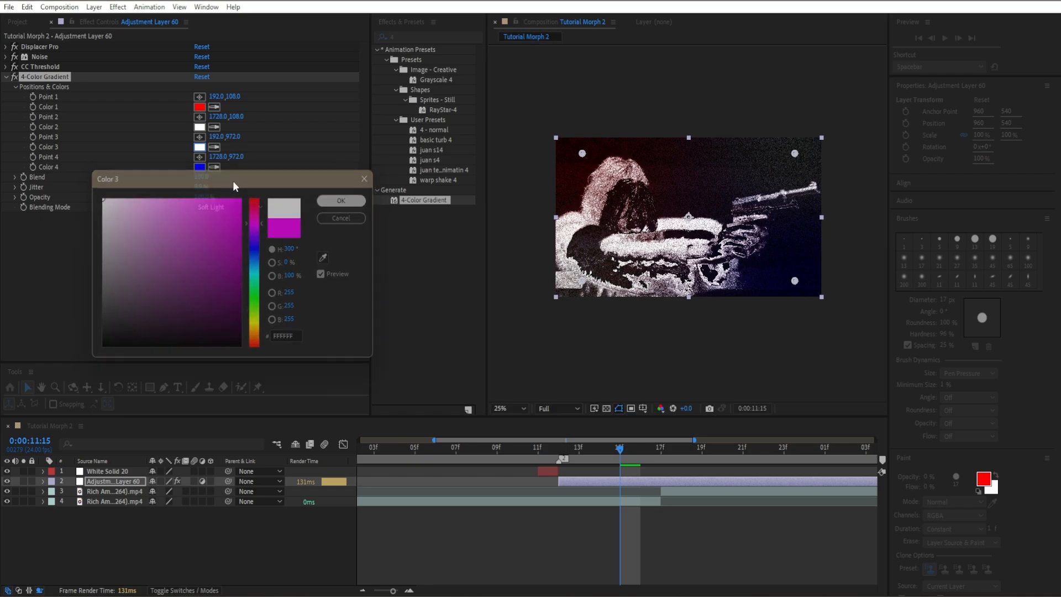
left_click(199, 167)
type("ffffff")
left_click(343, 200)
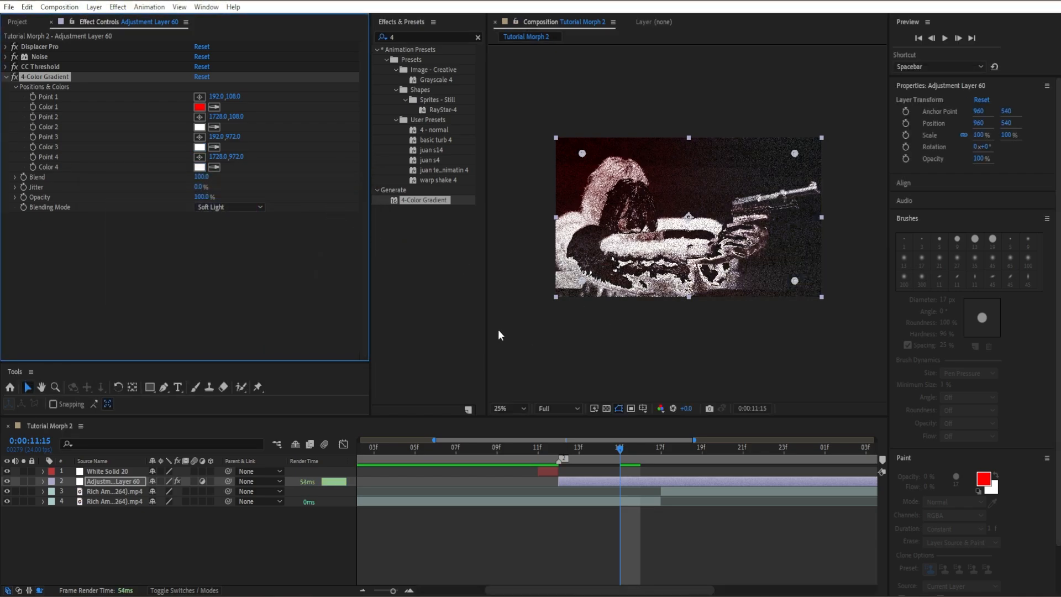
- Set Color 4 of the 4-Color Gradient to red FF0000 and check the result around 0:00:11:14
left_click(200, 167)
type("ff0000")
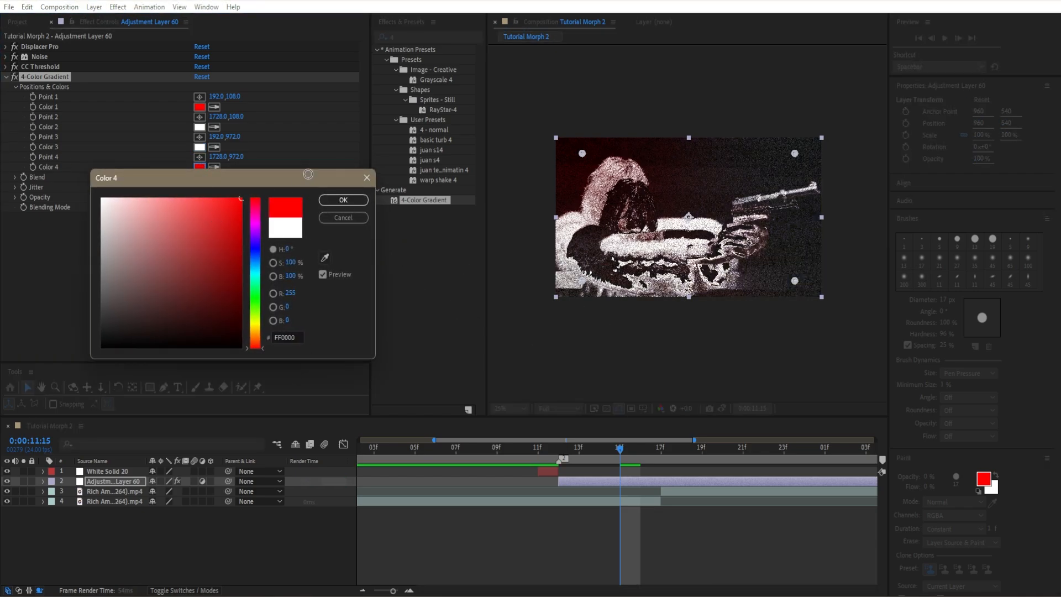
left_click(344, 200)
left_click_drag(629, 450, 605, 460)
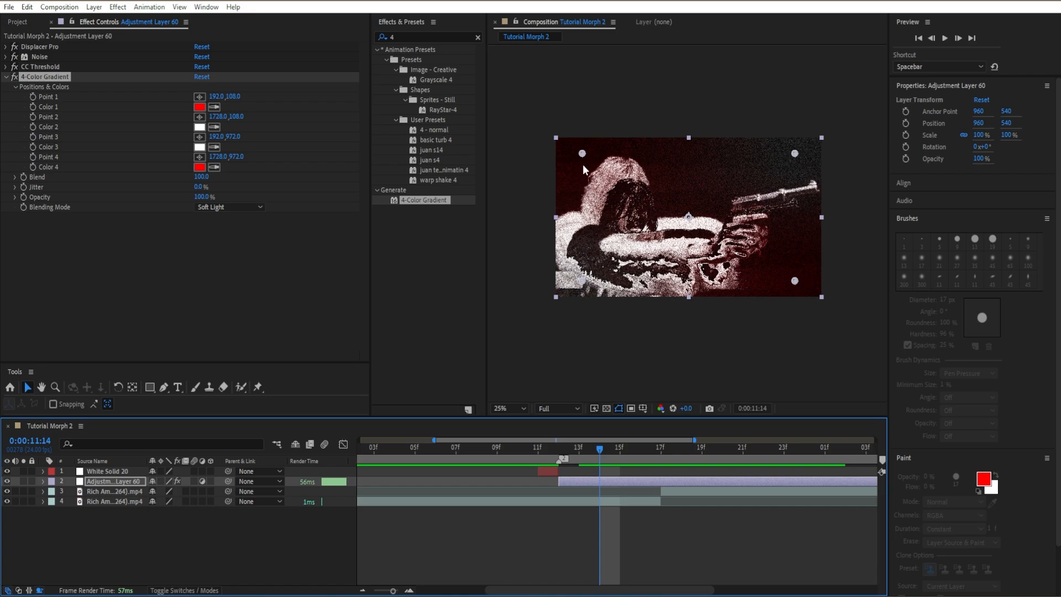
- Move 4-Color Gradient's Point 1 to about 24, 0 and Point 4 just beyond the frame's lower-right corner, then collapse the effect
left_click_drag(582, 154, 559, 137)
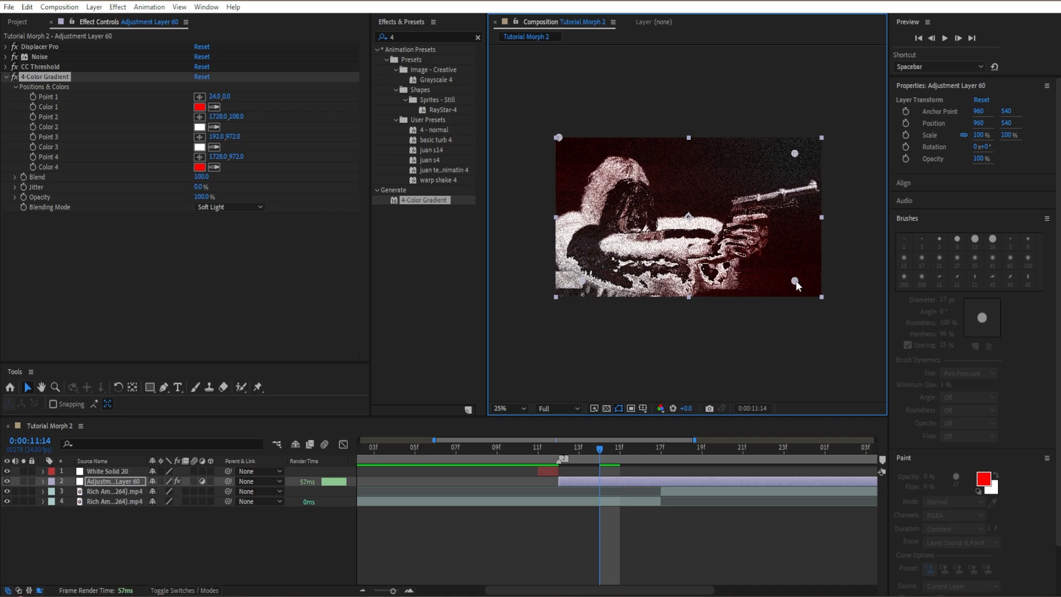
left_click_drag(796, 280, 837, 313)
left_click(5, 78)
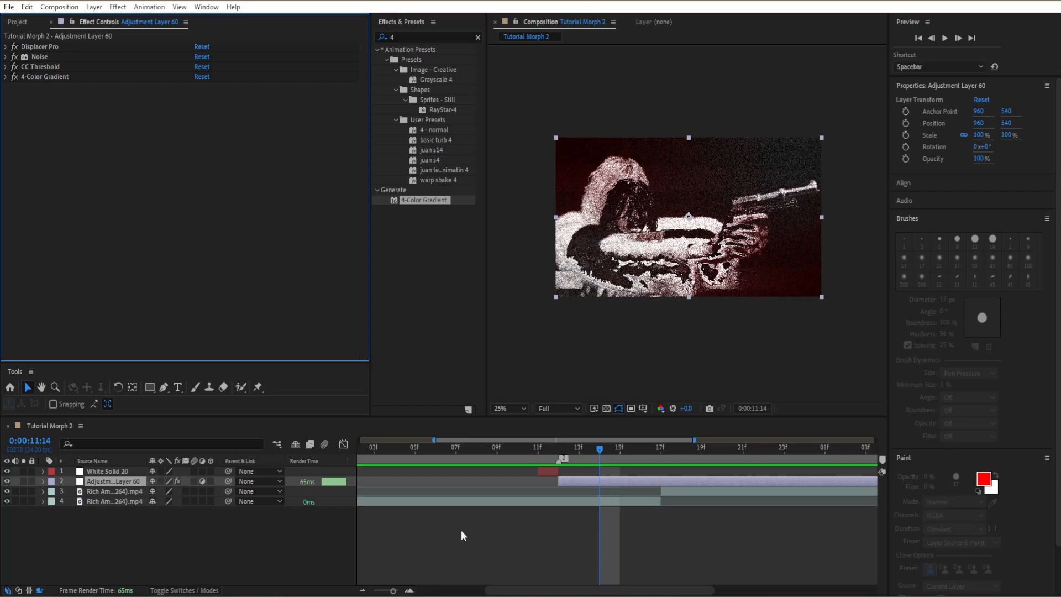
- Add a new adjustment layer above all layers, and hide White Solid 20 and Adjustment Layer 60
right_click(334, 543)
mouse_move(355, 391)
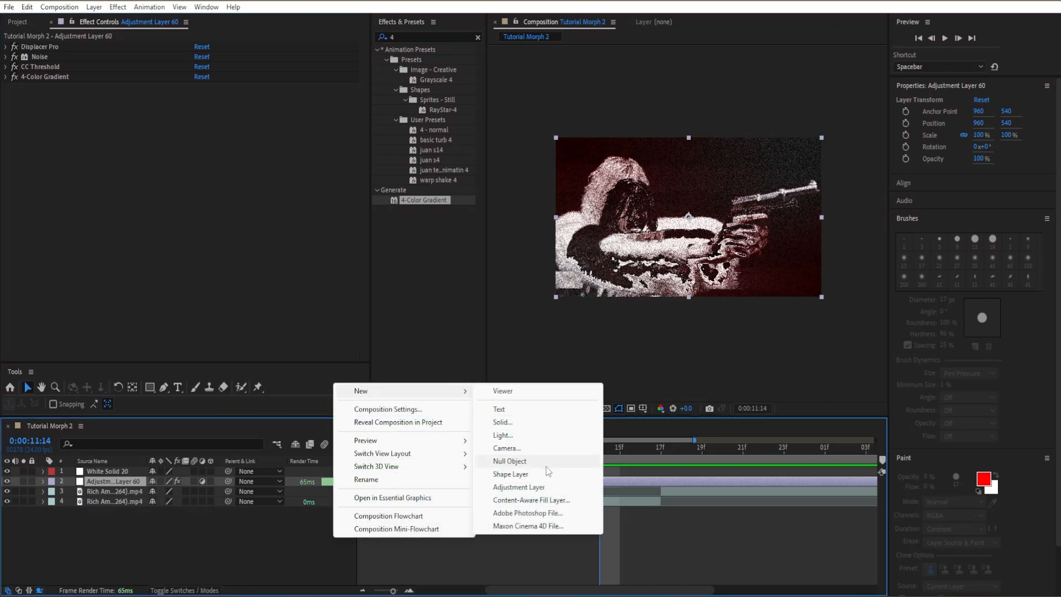
left_click(530, 493)
left_click(7, 491)
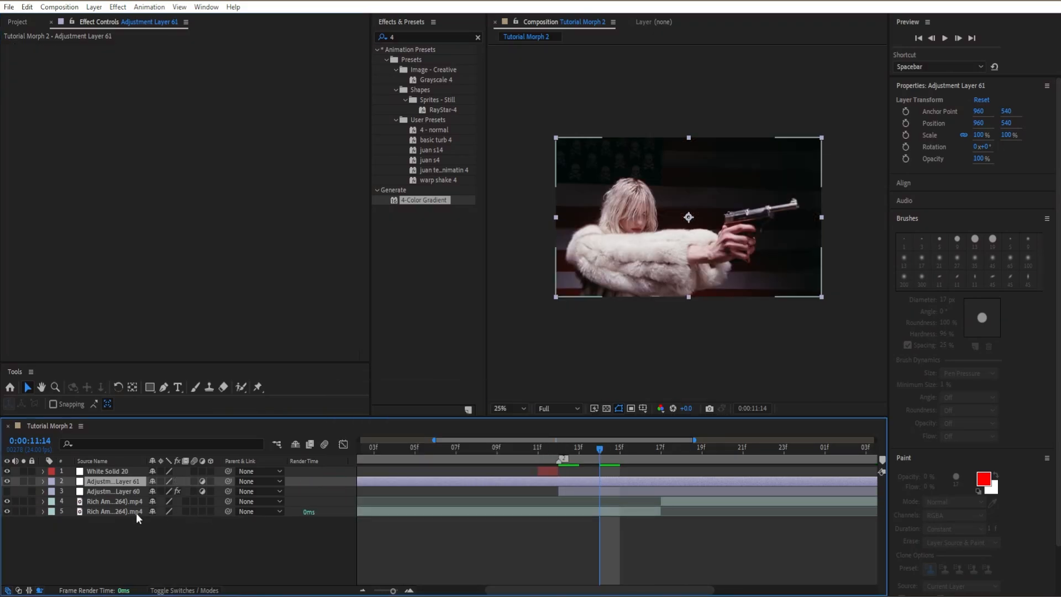
left_click(7, 471)
left_click_drag(117, 487, 113, 469)
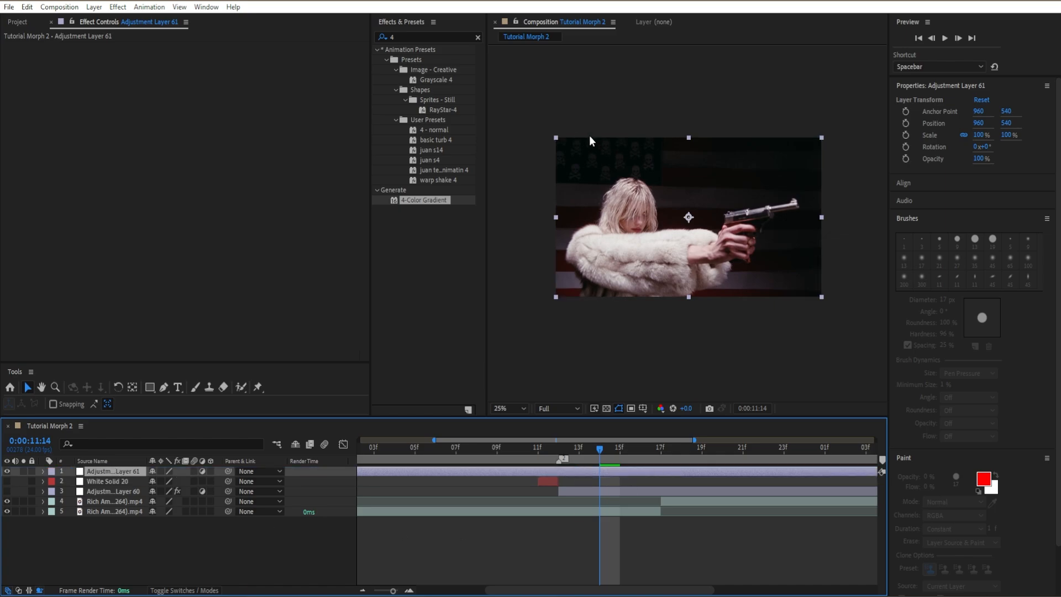
- Apply the distortion preset from the Grunge Anarchy CRT user presets to the new adjustment layer and collapse its effects
left_click(478, 37)
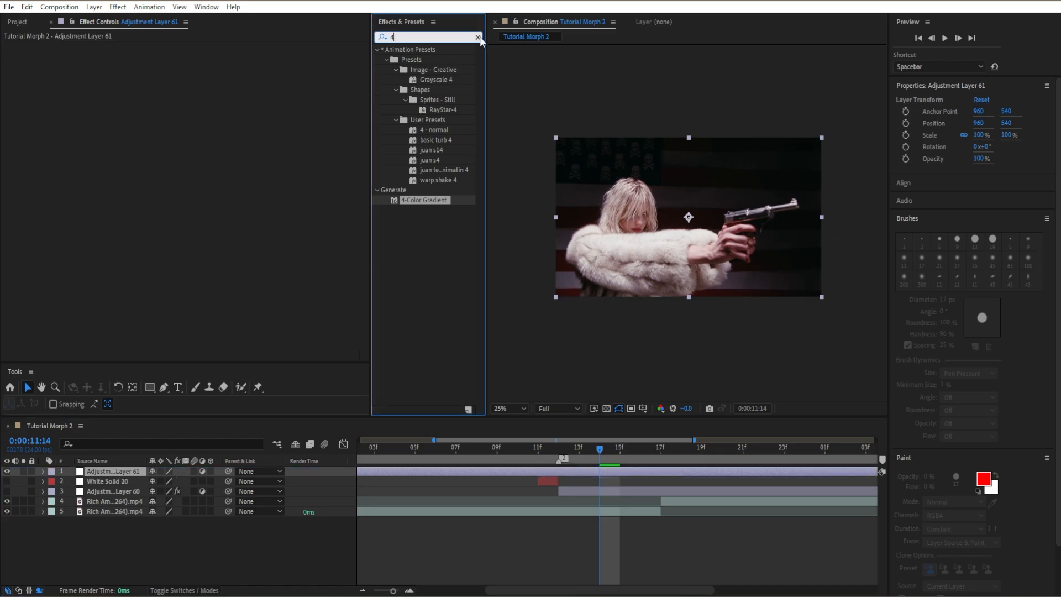
left_click(377, 50)
left_click(386, 70)
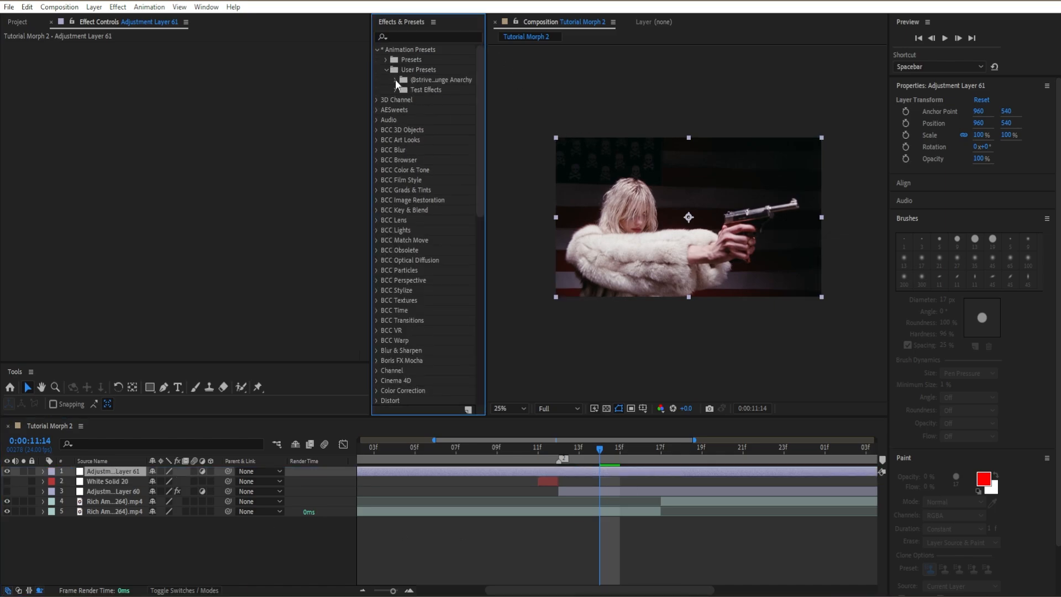
left_click(396, 80)
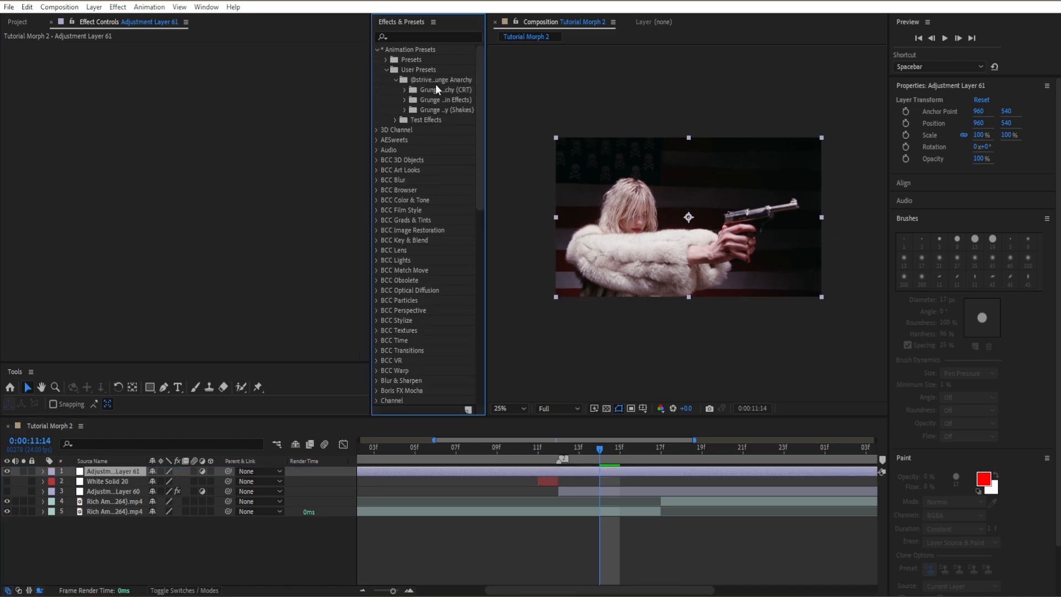
left_click(406, 90)
left_click_drag(466, 212, 605, 463)
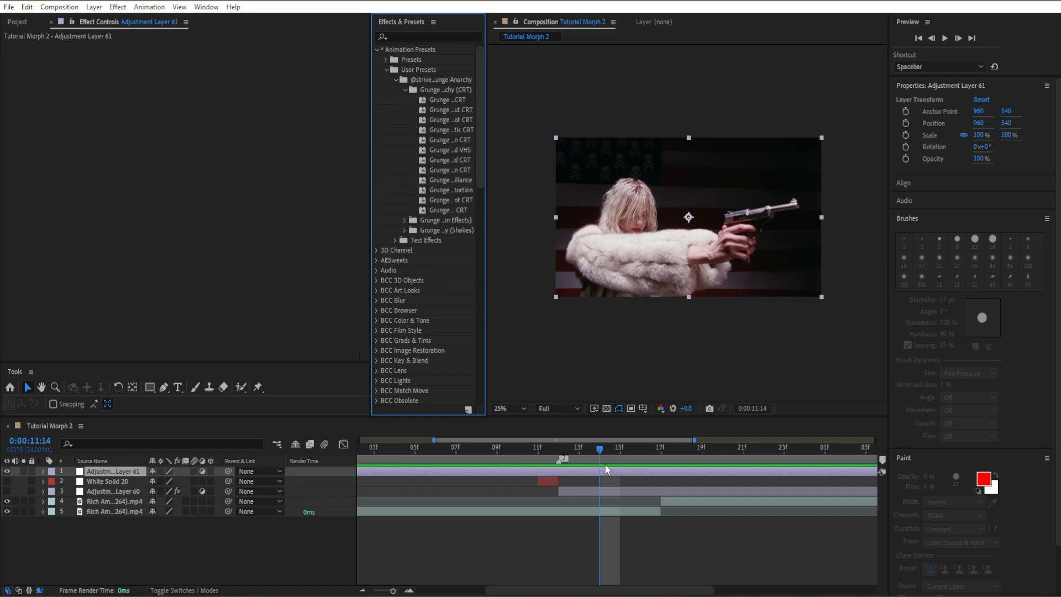
left_click(440, 189)
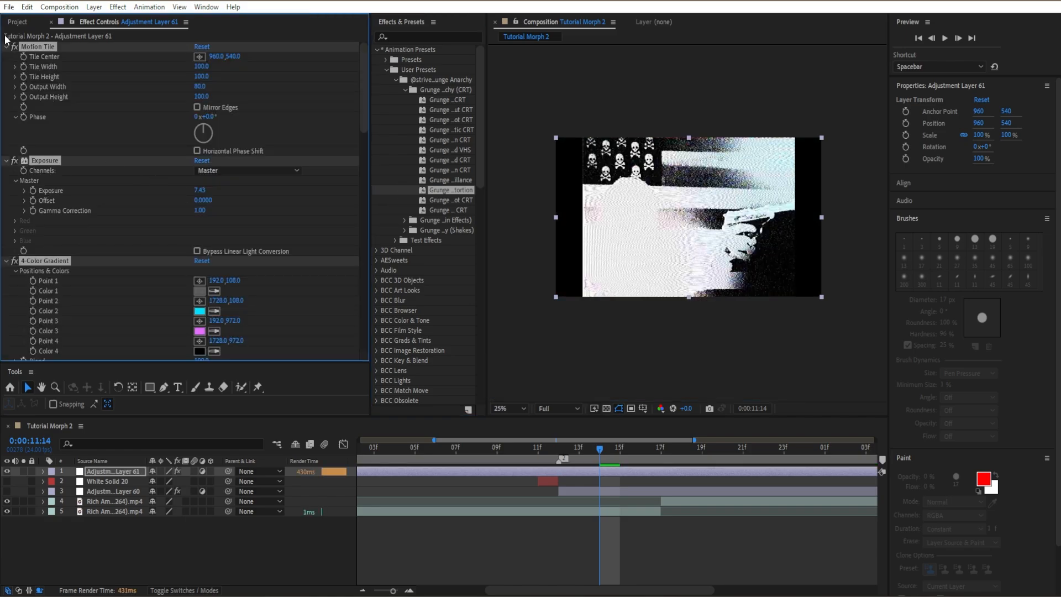
left_click(105, 180)
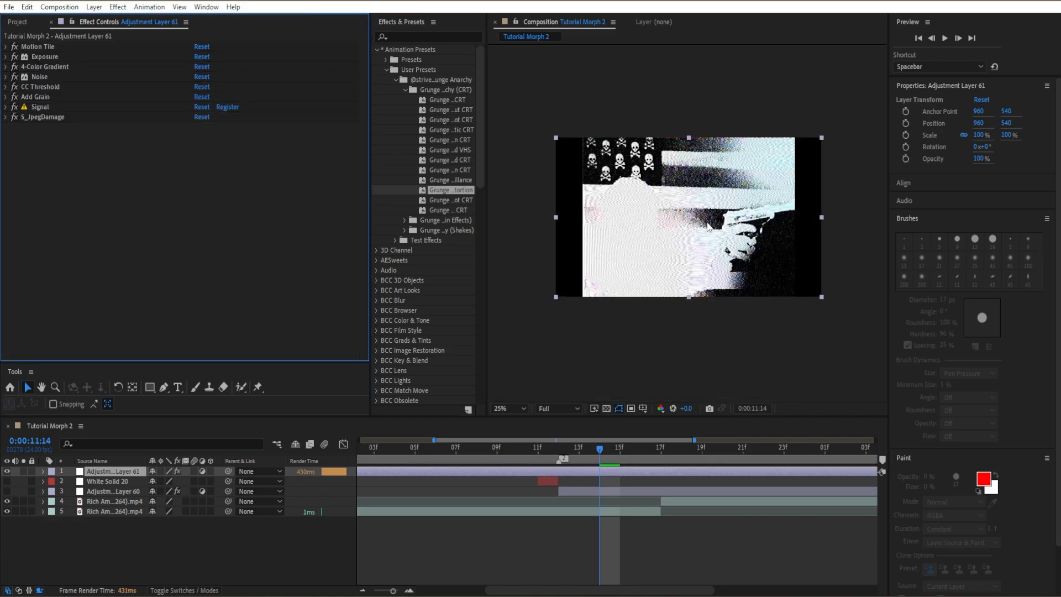
- Remove Motion Tile from the applied distortion preset and lower its Exposure to about 0.5
left_click(46, 50)
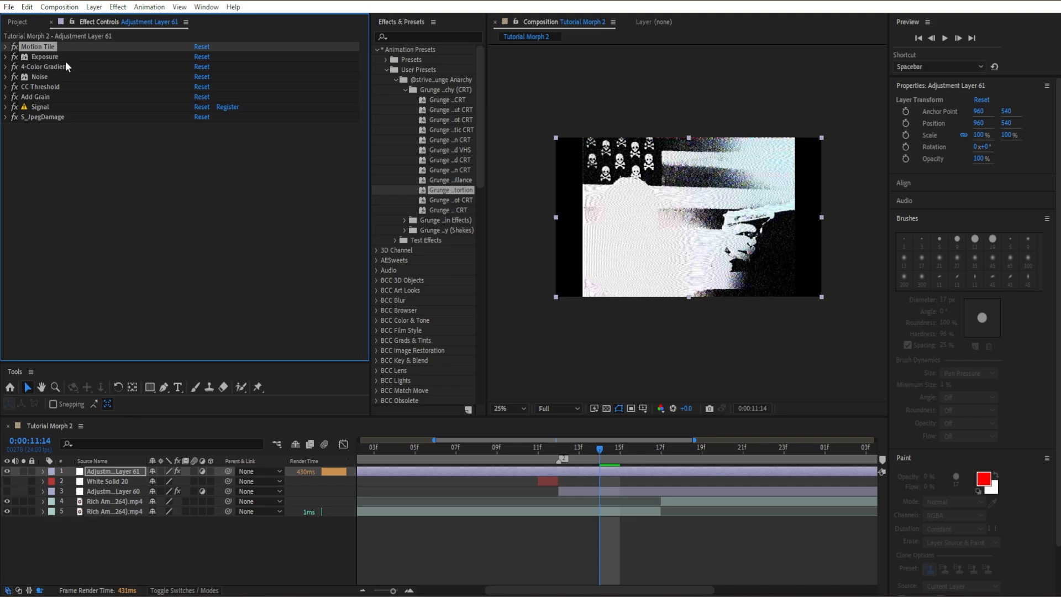
key("Delete")
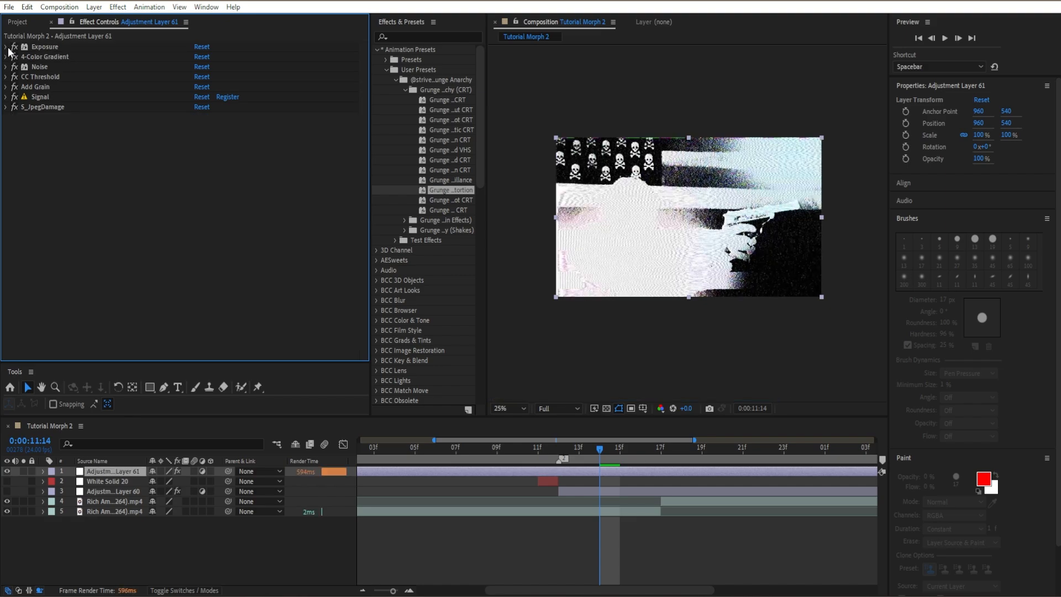
left_click(6, 47)
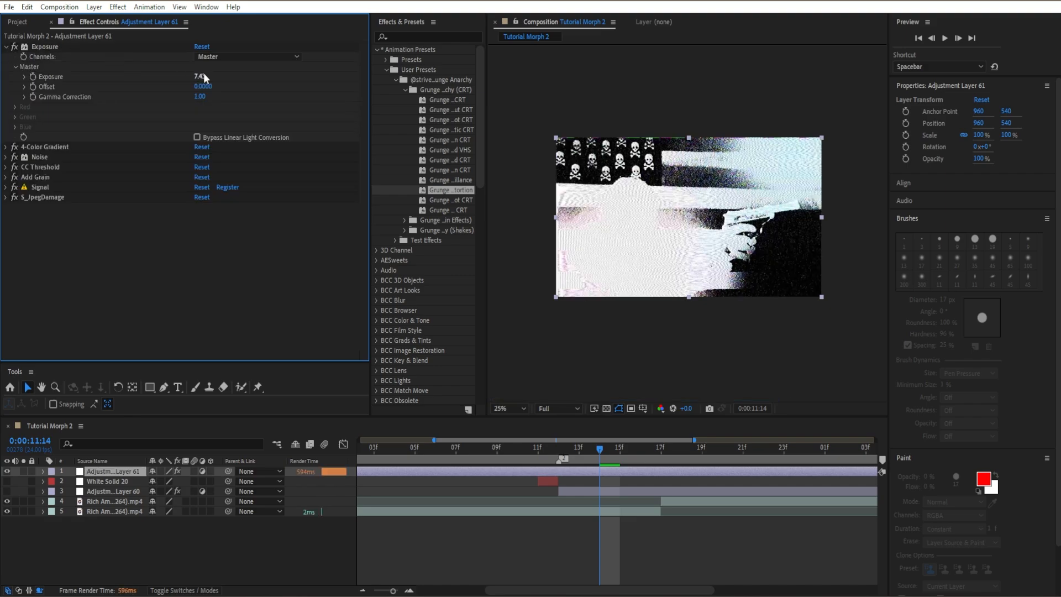
left_click_drag(199, 76, 55, 98)
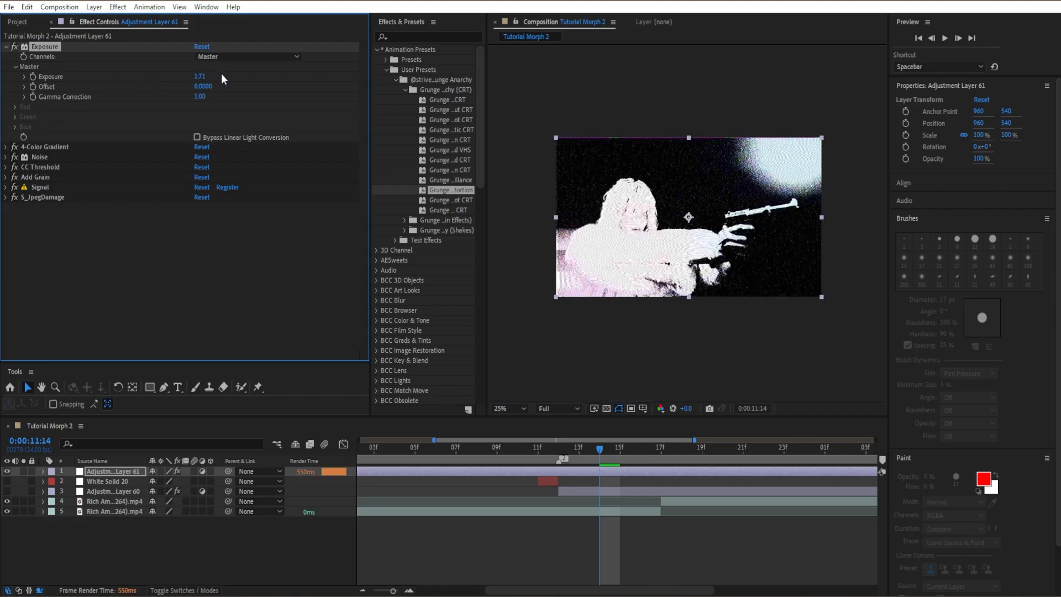
left_click_drag(199, 76, 142, 90)
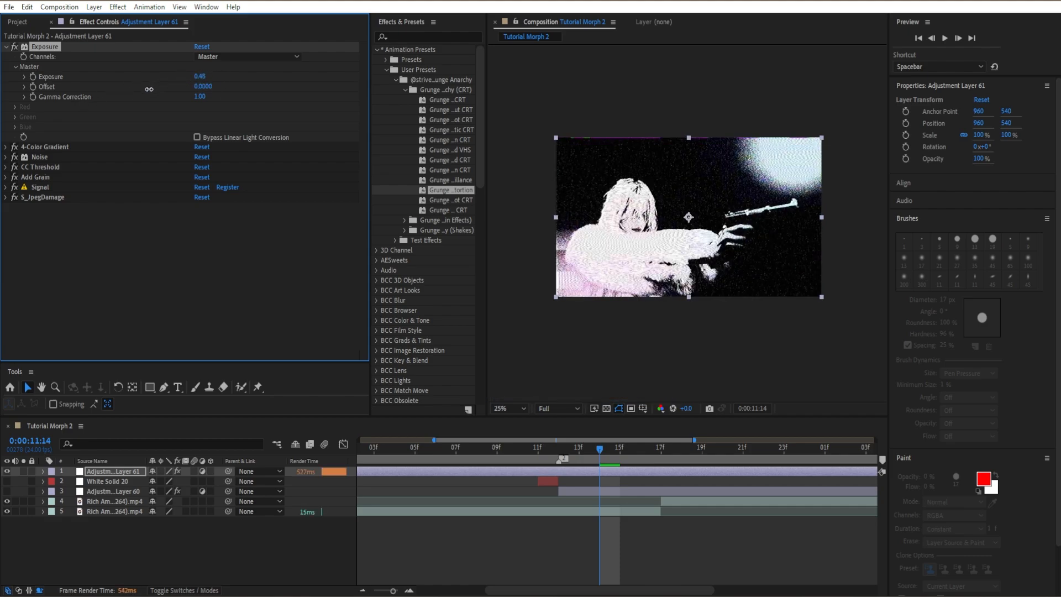
left_click(7, 47)
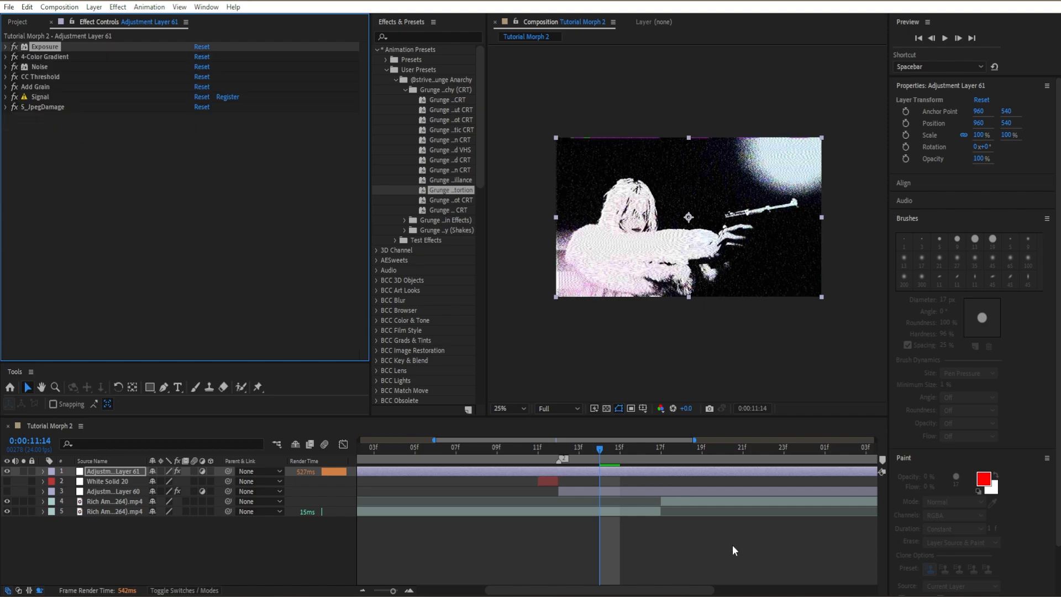
- Save the project and scrub back to 0:00:11:09 to review the distortion look
left_click(733, 545)
key("ctrl+s")
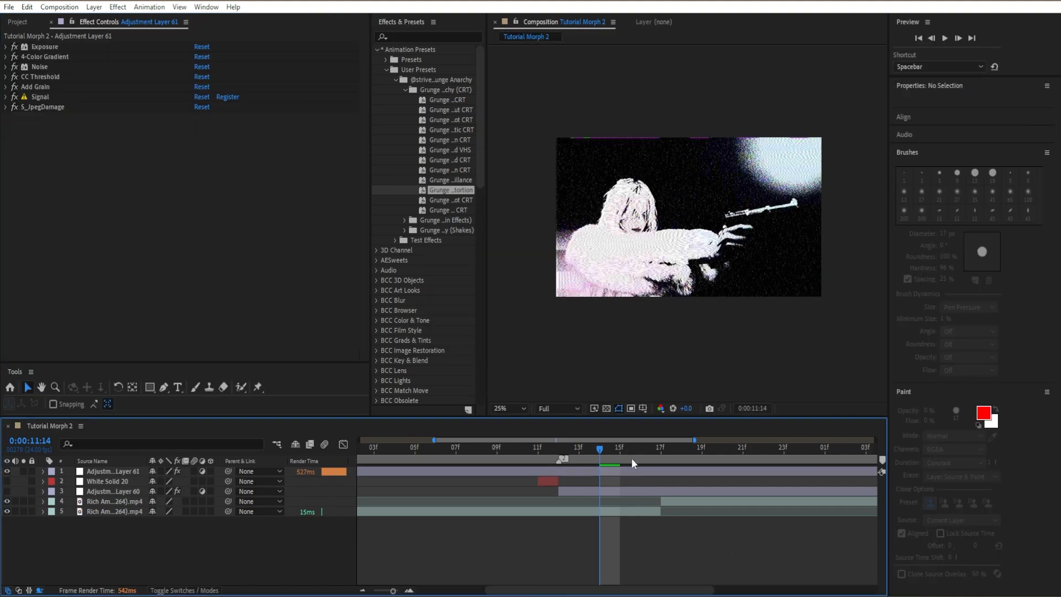
left_click_drag(631, 458, 498, 482)
- Delete all of the distortion preset's effects from the top adjustment layer
left_click(492, 473)
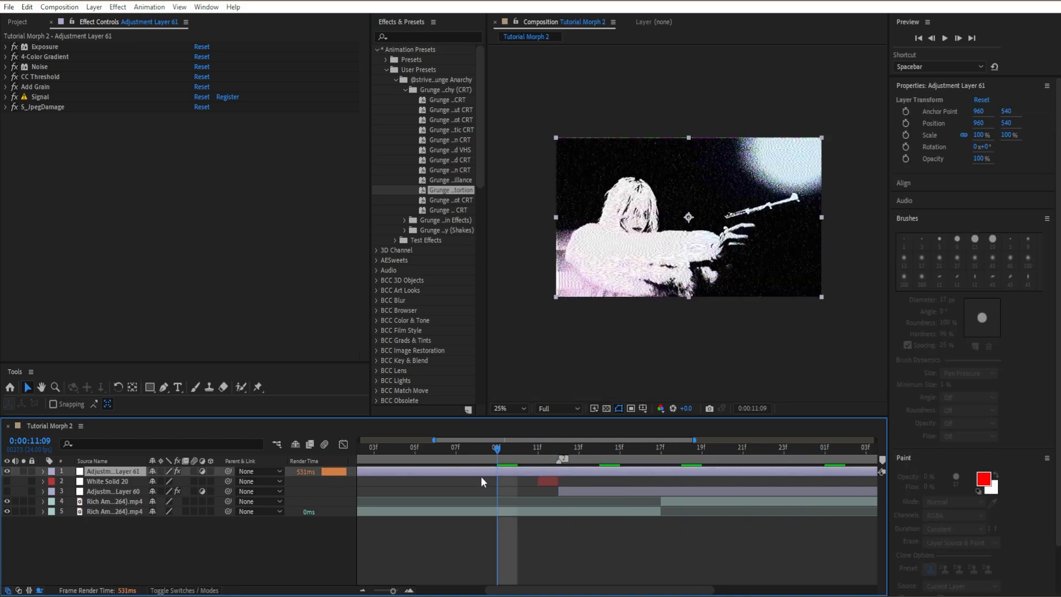
key("e")
left_click_drag(339, 542, 292, 483)
key("Delete")
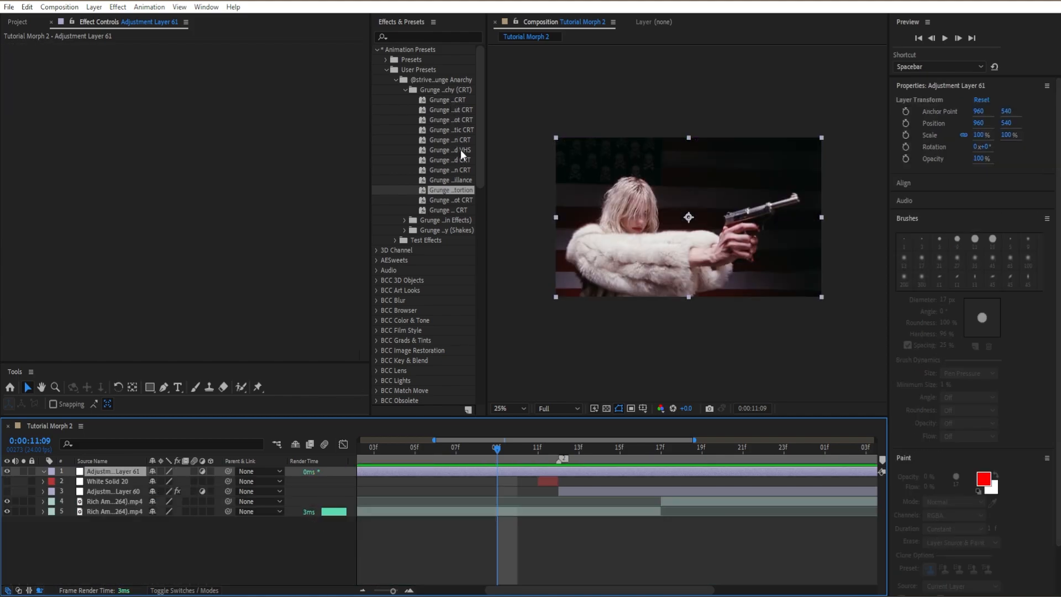
- Apply the VHS preset from the Grunge Anarchy CRT folder to the top adjustment layer and remove its Motion Tile effect
double_click(451, 150)
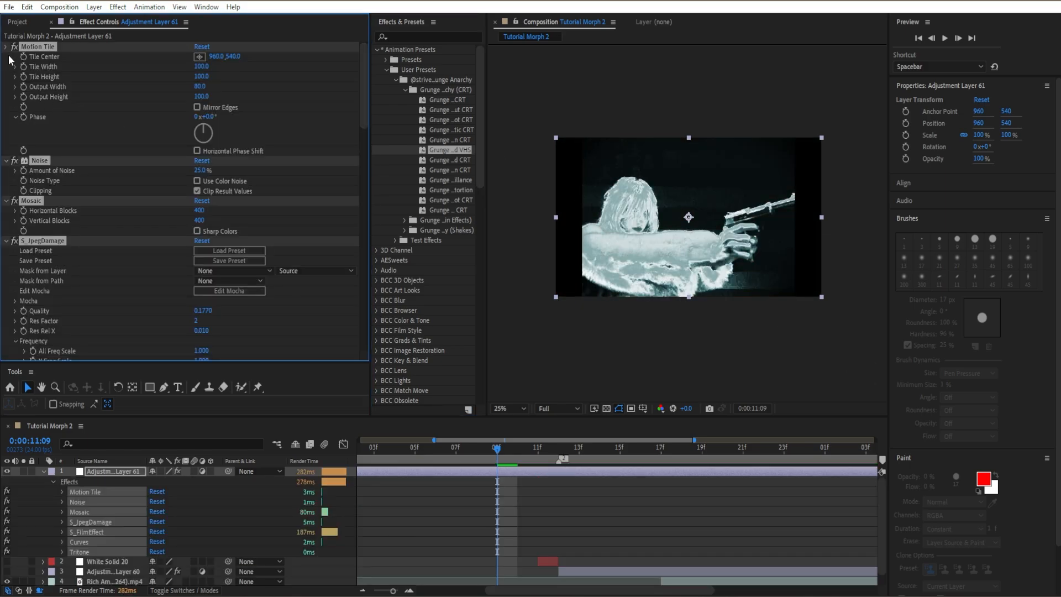
left_click(98, 233)
left_click(44, 48)
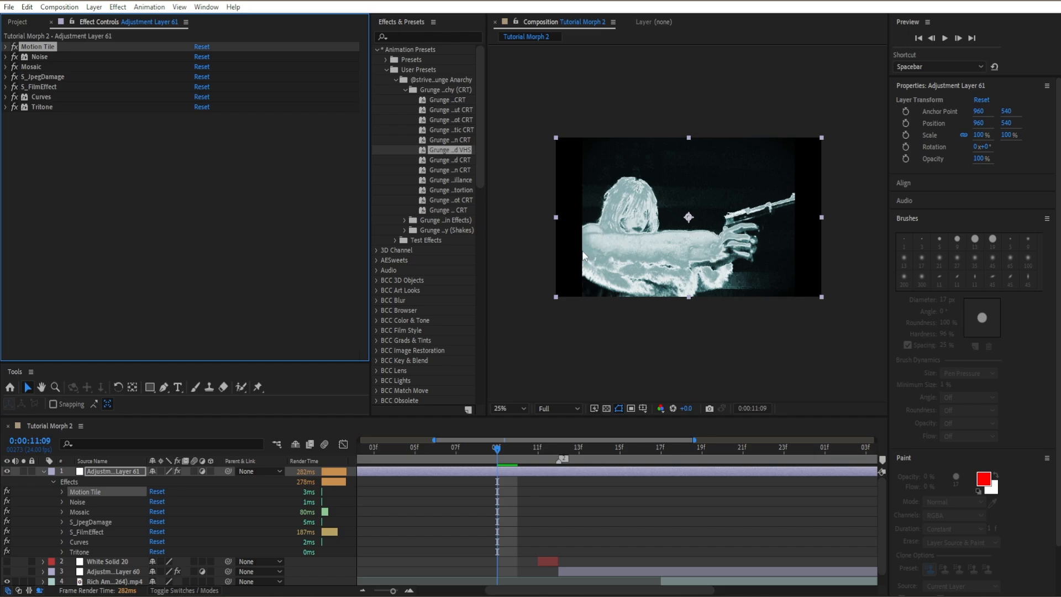
key("Delete")
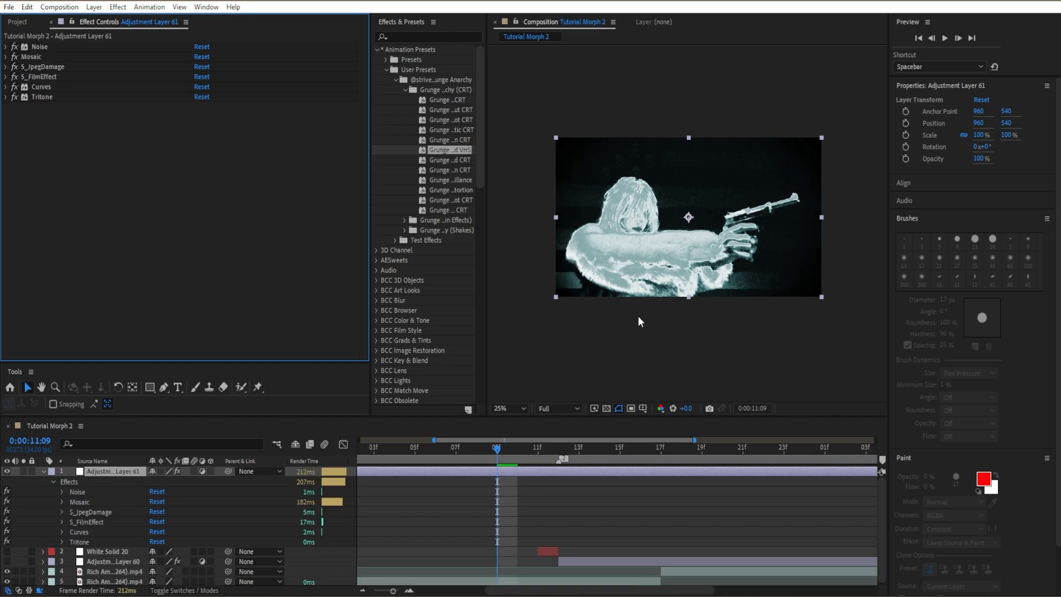
- Play back the clips to preview the VHS look
left_click(566, 451)
key("space")
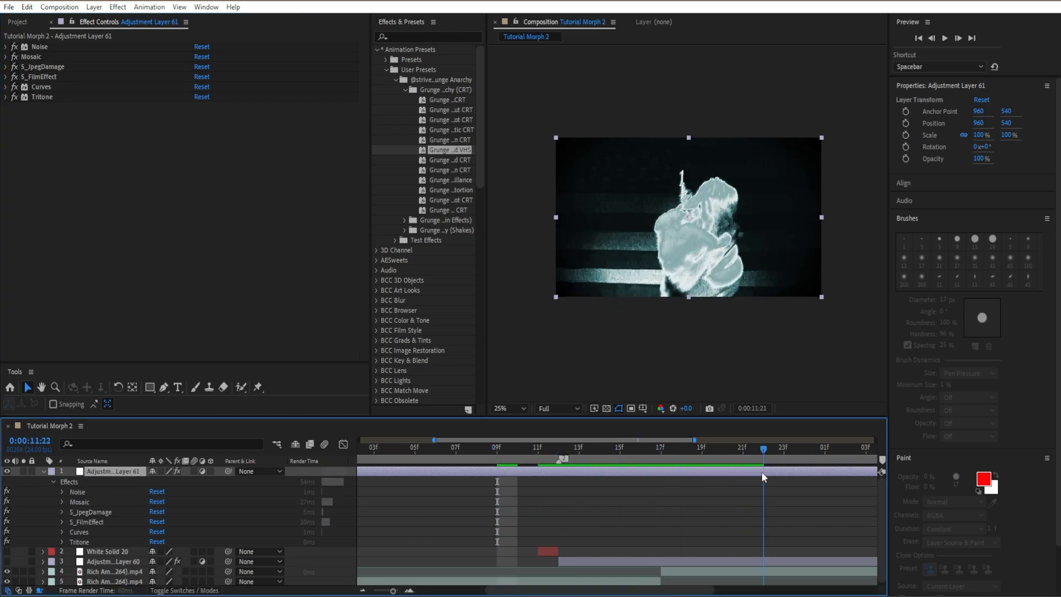
key("space")
key("space")
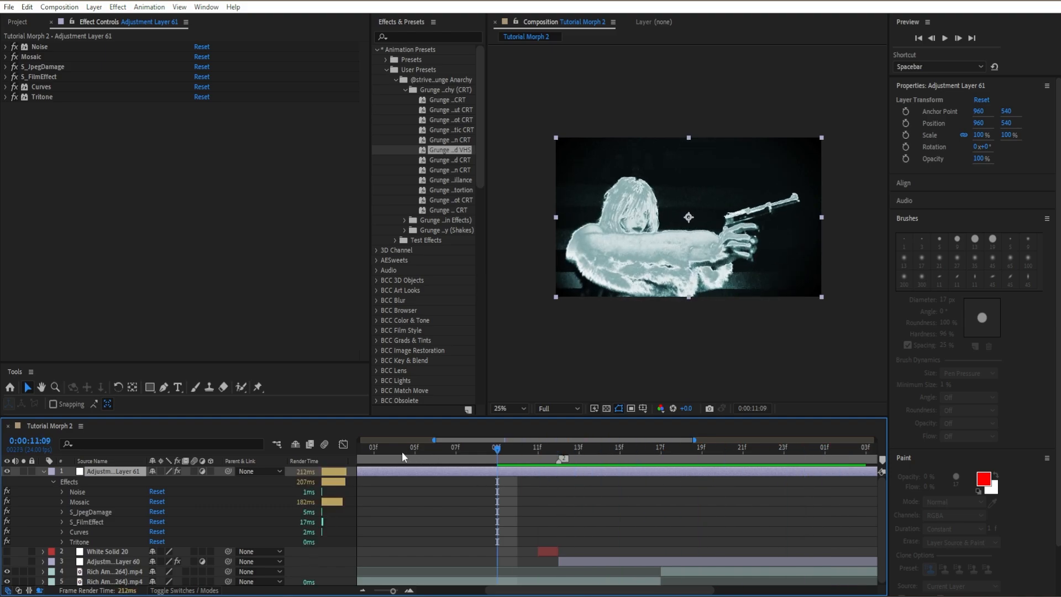
- Undo back to the distortion preset and clear its whole effect stack from Exposure through S_JpegDamage
key("ctrl+z")
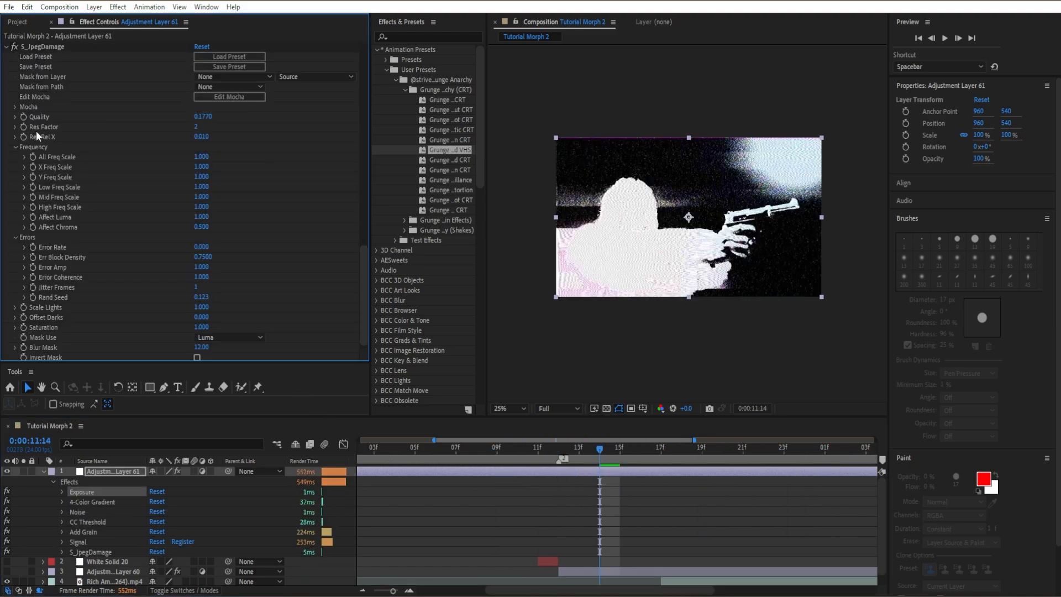
scroll(301, 506, "down", 1)
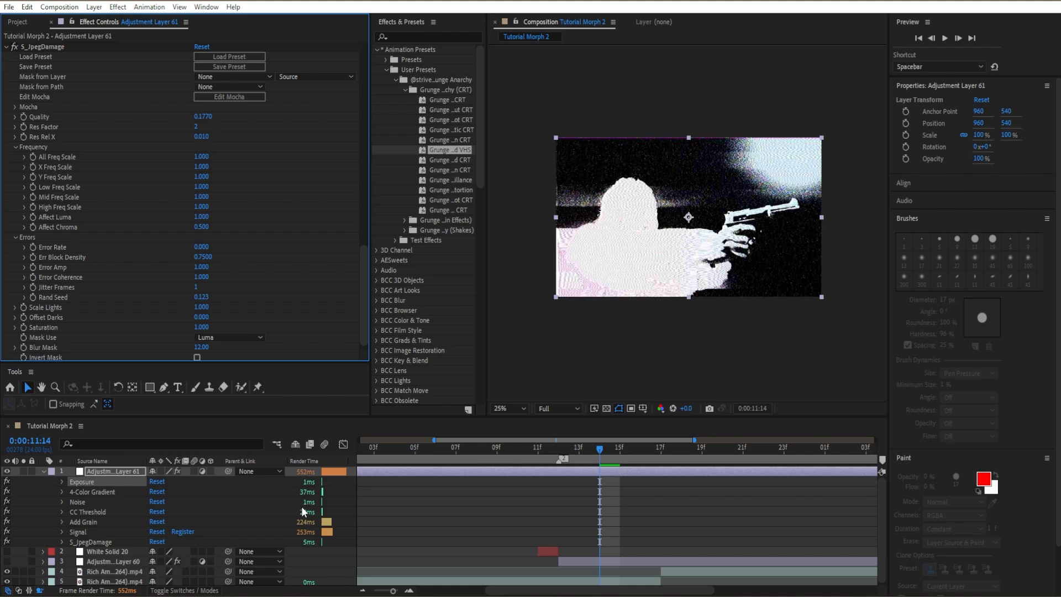
left_click_drag(353, 543, 319, 484)
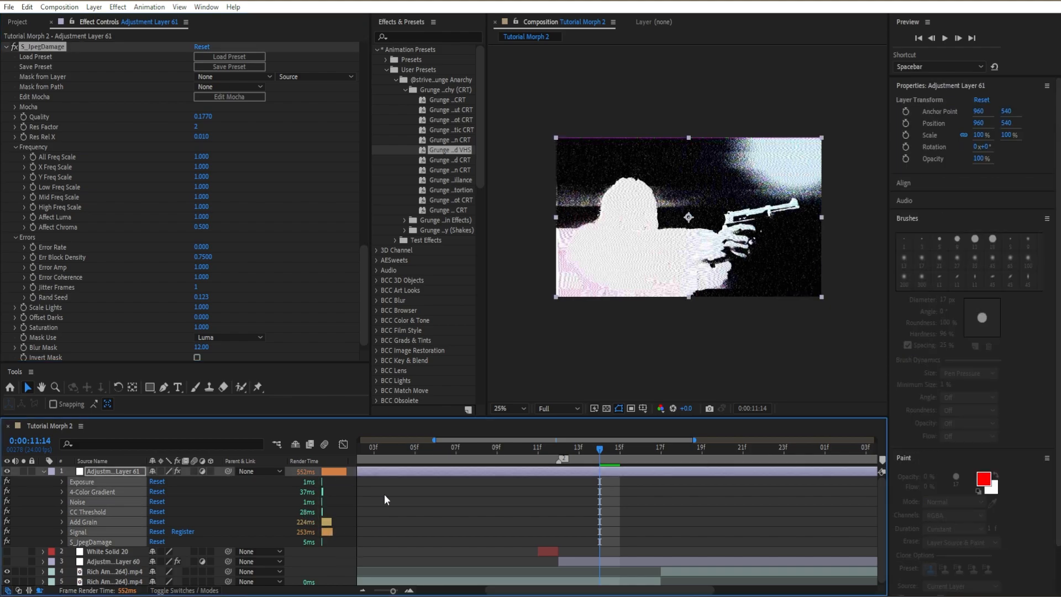
key("Delete")
- Apply the Grunge Reveal preset to the top adjustment layer at 0:00:11:06 and play back the result
left_click(404, 89)
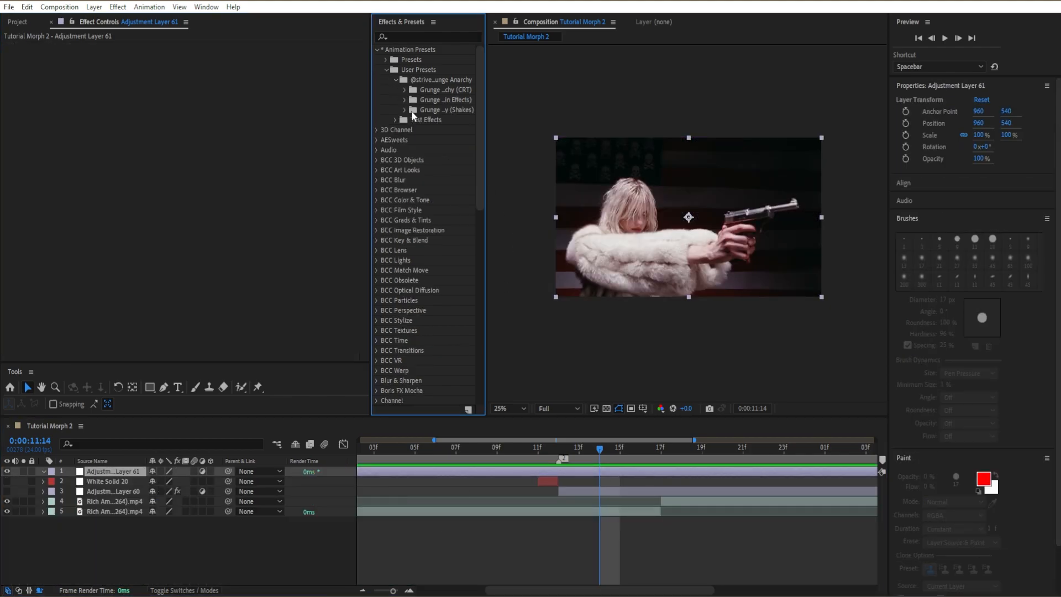
left_click(406, 101)
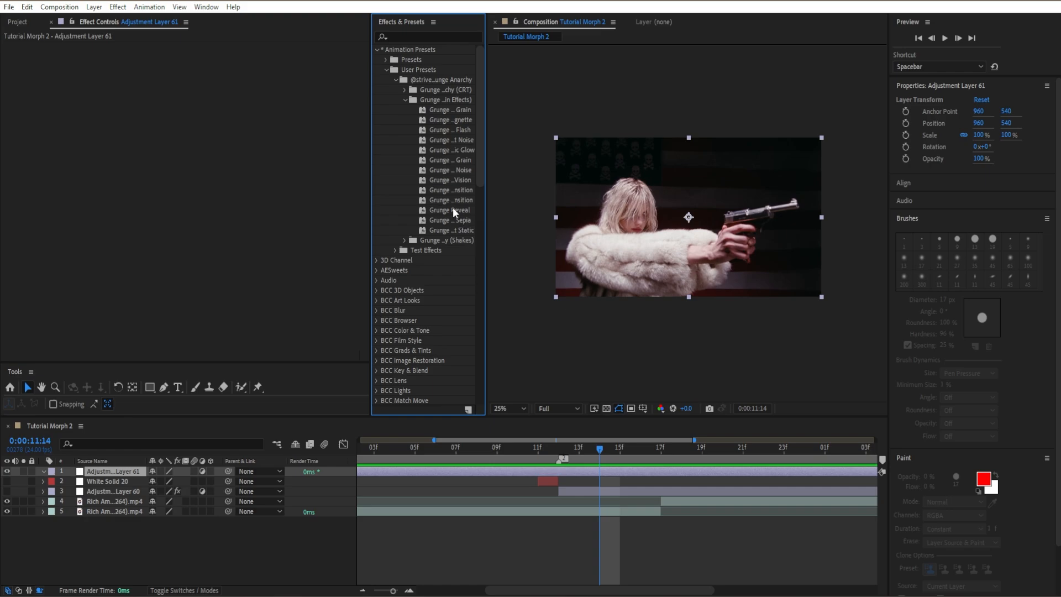
left_click(435, 449)
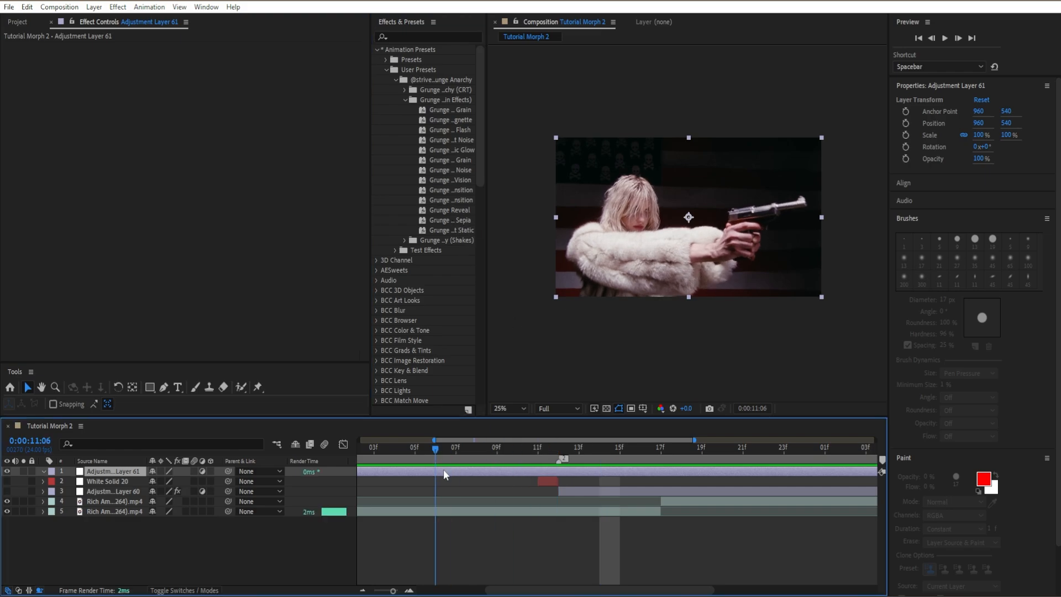
left_click_drag(450, 211, 437, 473)
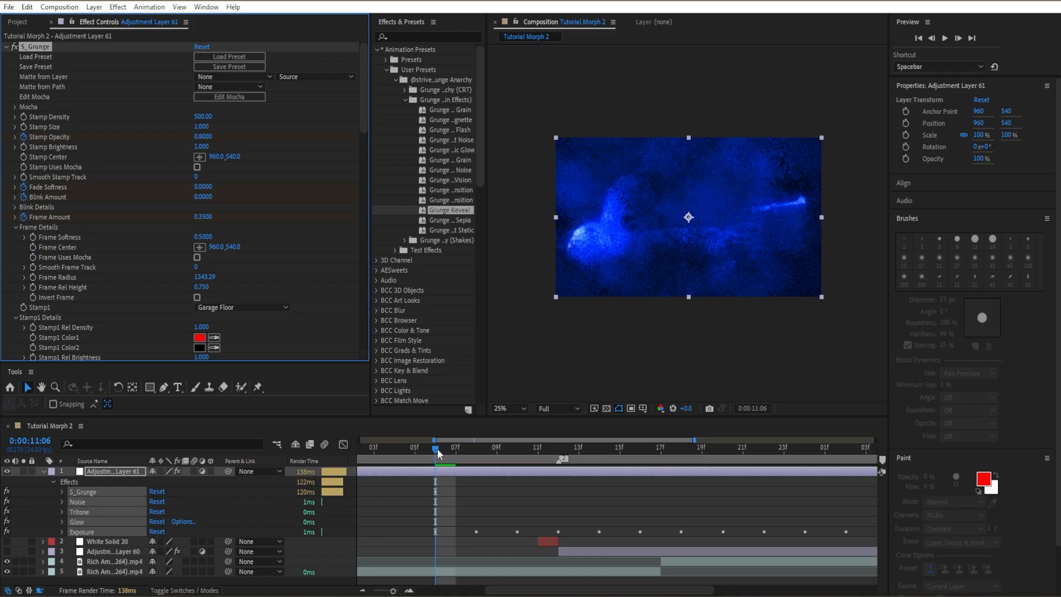
key("space")
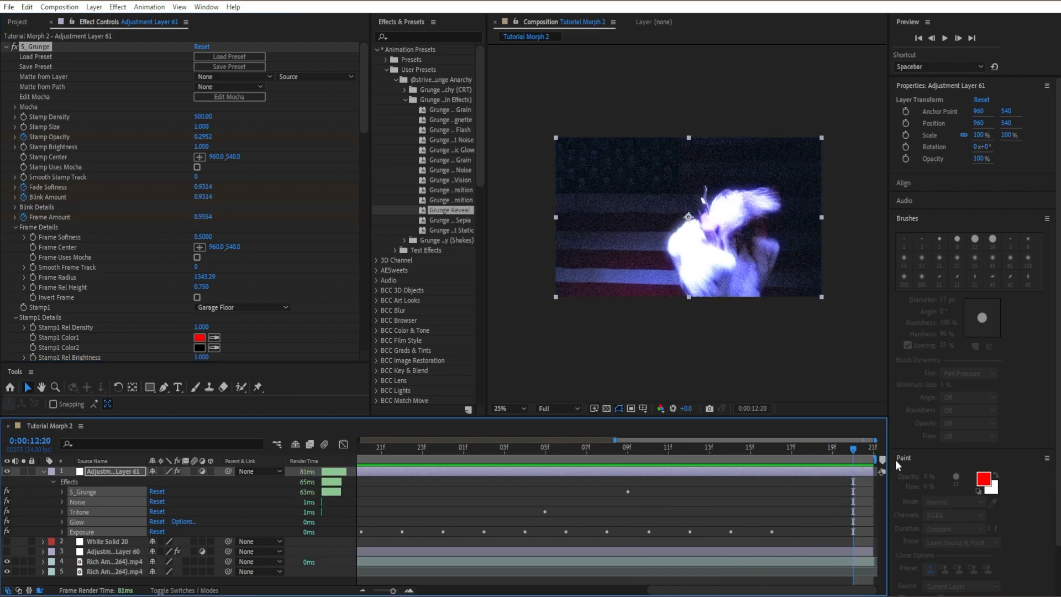
- At 0:00:12:03, change the Midtones color of the top adjustment layer's Tritone effect from blue to bright green
left_click(642, 473)
left_click_drag(641, 473, 505, 479)
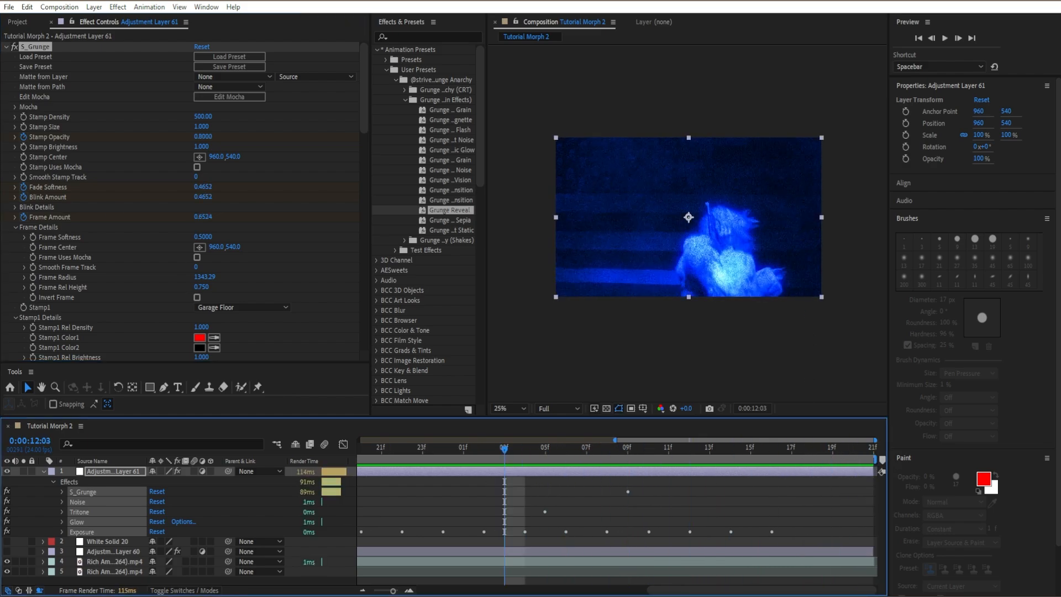
left_click(6, 47)
left_click(41, 192)
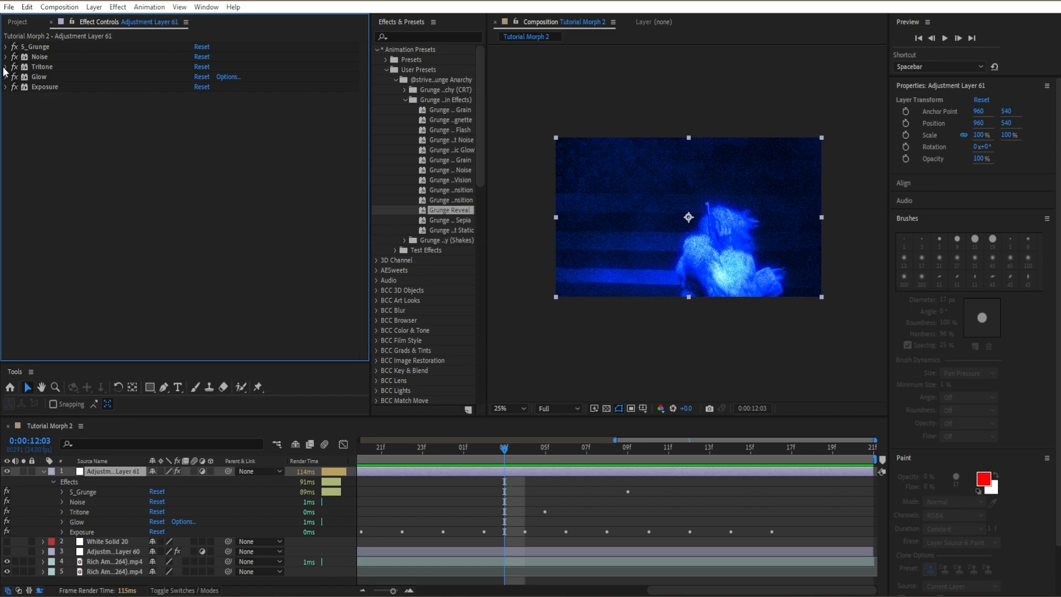
left_click(6, 66)
left_click(200, 87)
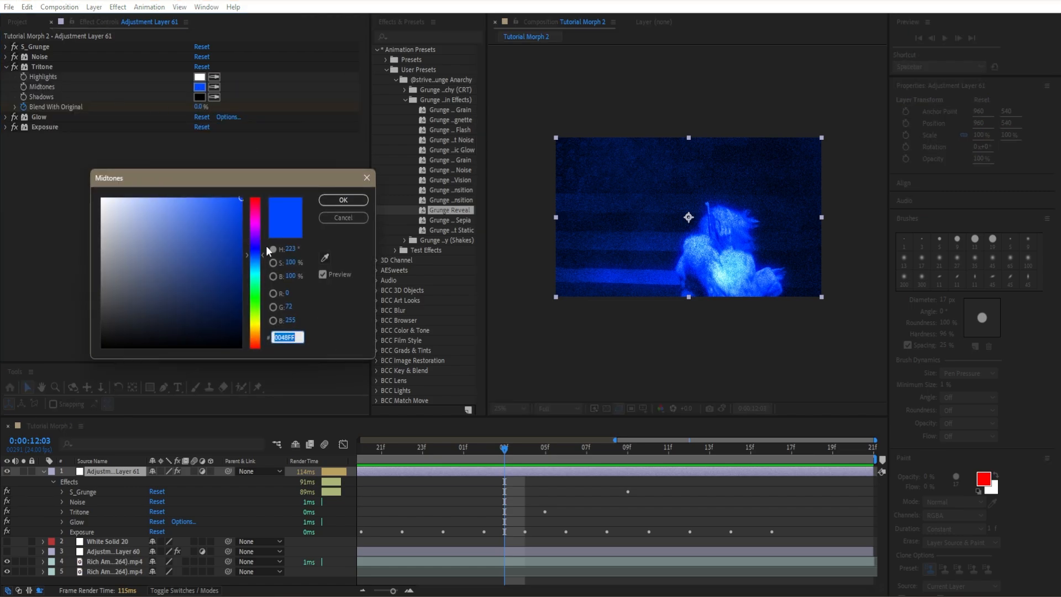
left_click_drag(267, 250, 252, 303)
left_click(357, 200)
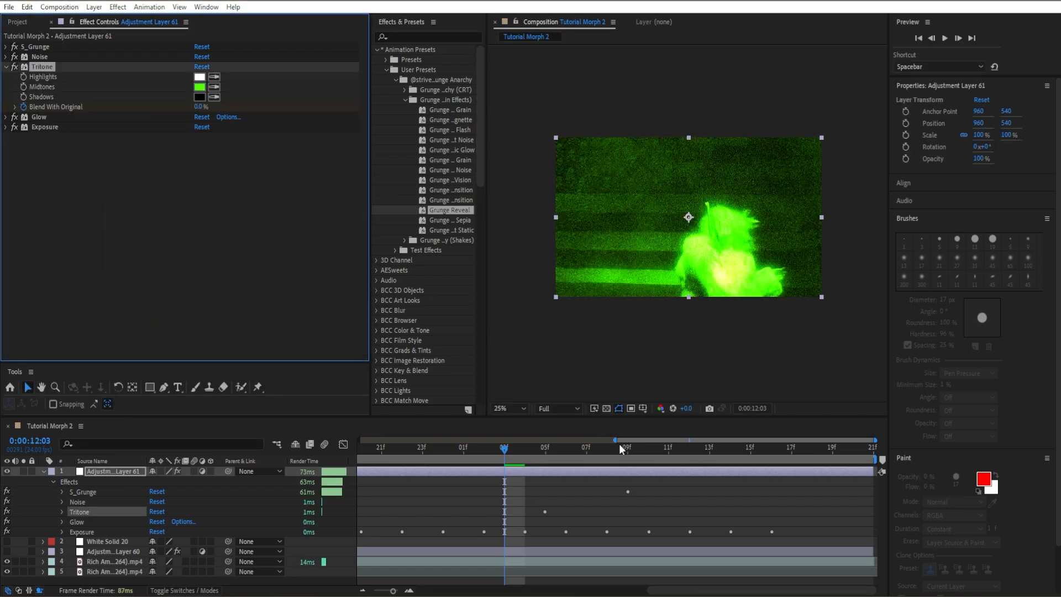
- Play back the composition to preview the green-tinted Grunge Reveal effect
left_click(629, 449)
key("space")
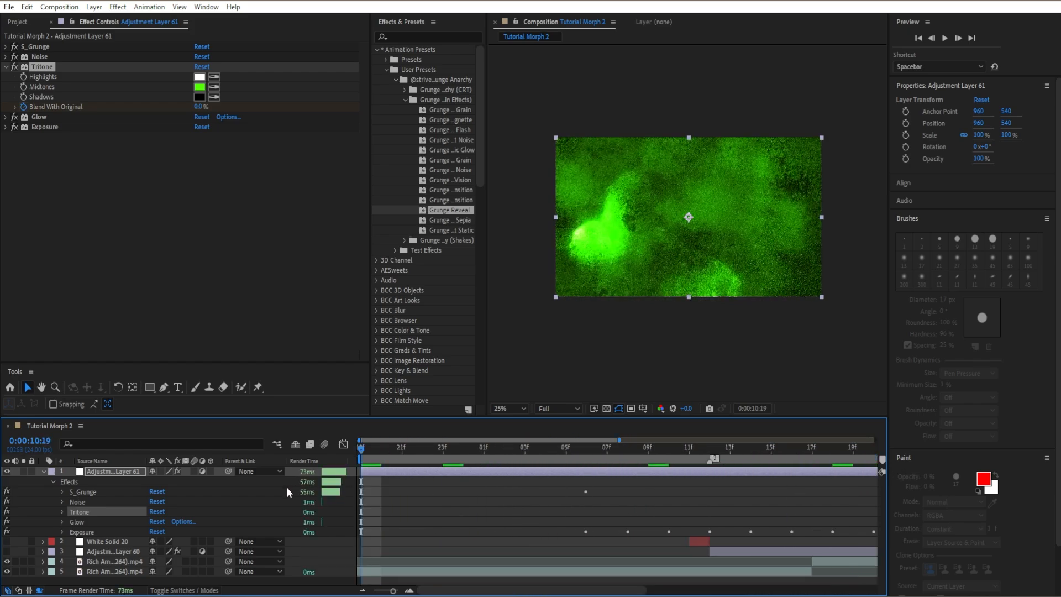
left_click(124, 247)
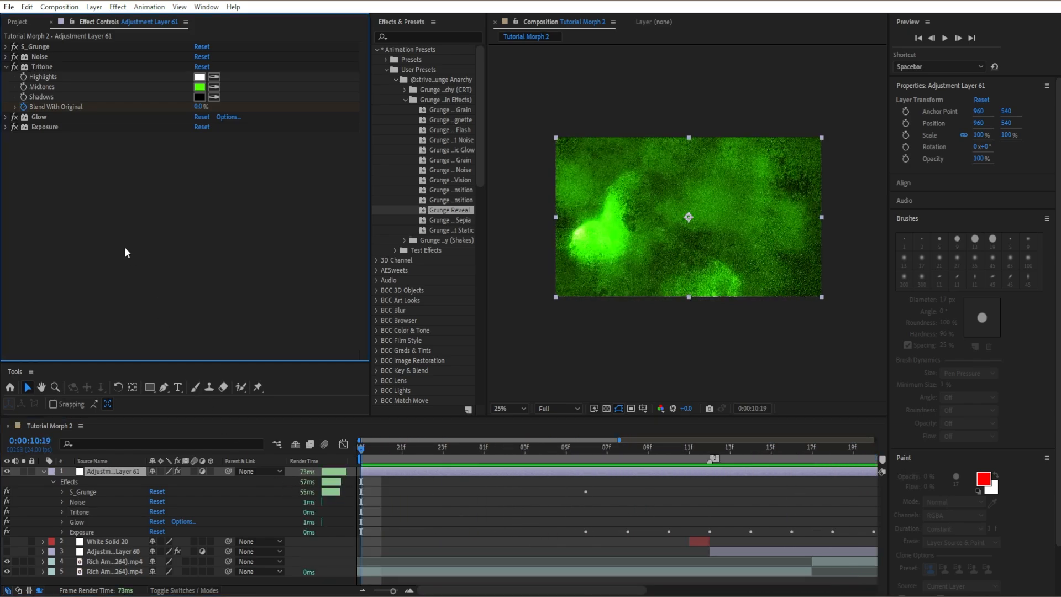